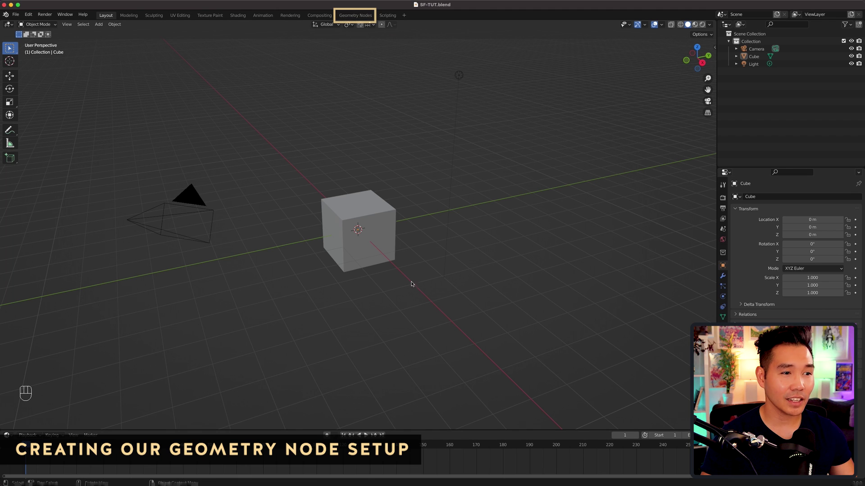
Step: Switch to the Geometry Nodes workspace and merge the spreadsheet area into the 3D viewport
left_click(361, 16)
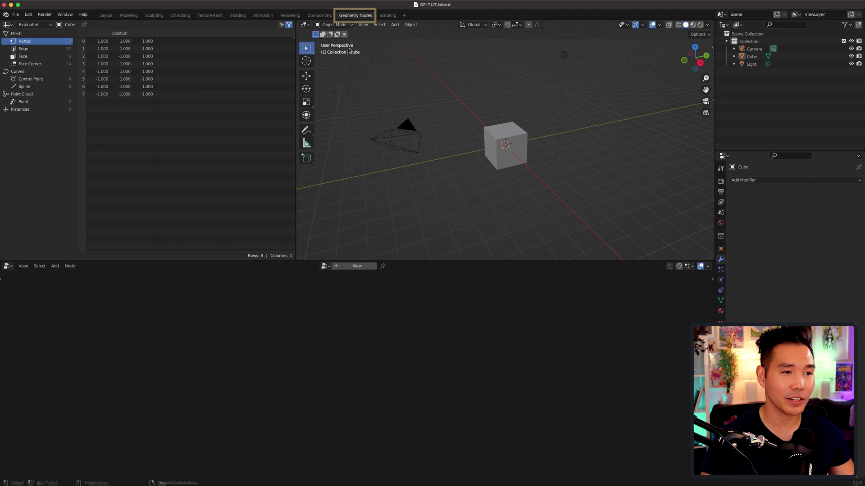
right_click(294, 166)
left_click(288, 170)
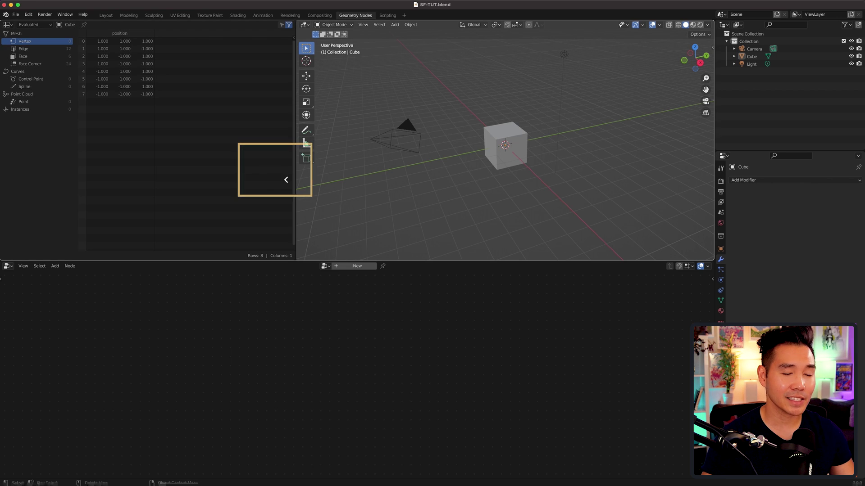
left_click(286, 181)
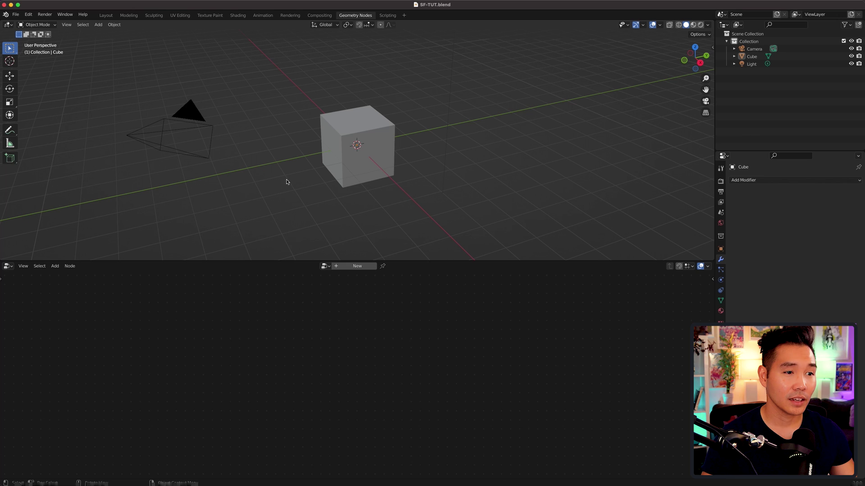
Step: Create a new geometry node tree on the cube and delete its Group Input node
left_click(367, 138)
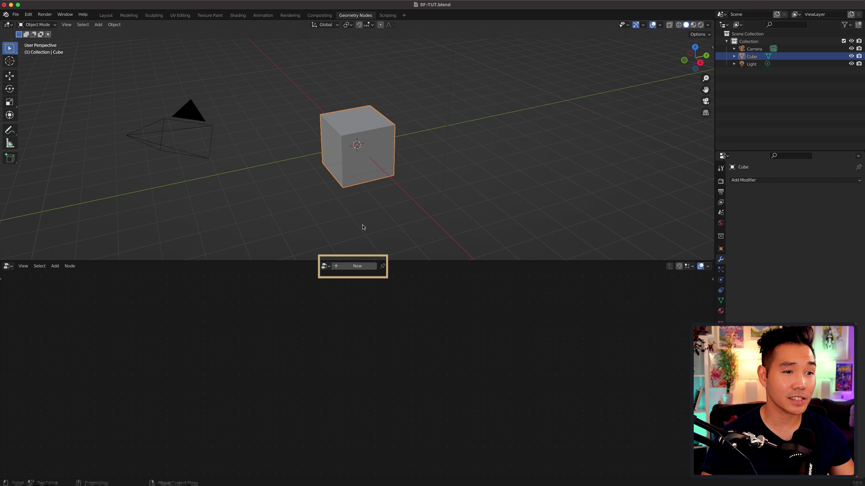
left_click(347, 267)
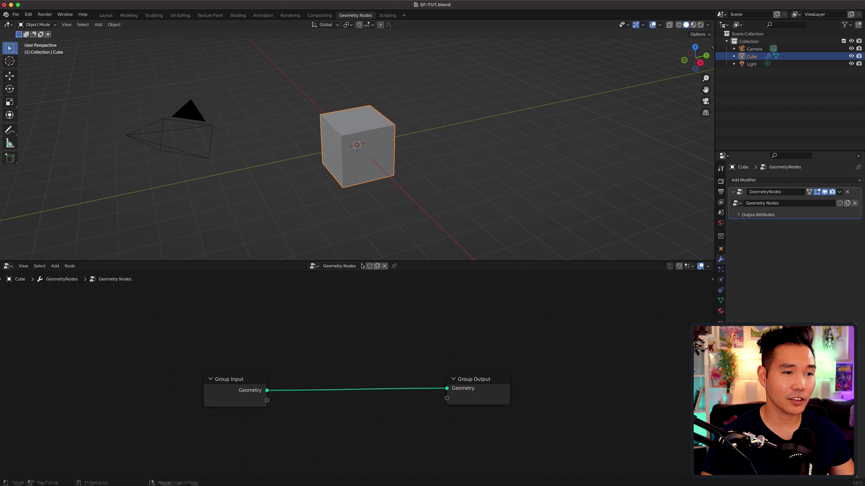
left_click(234, 391)
key("x")
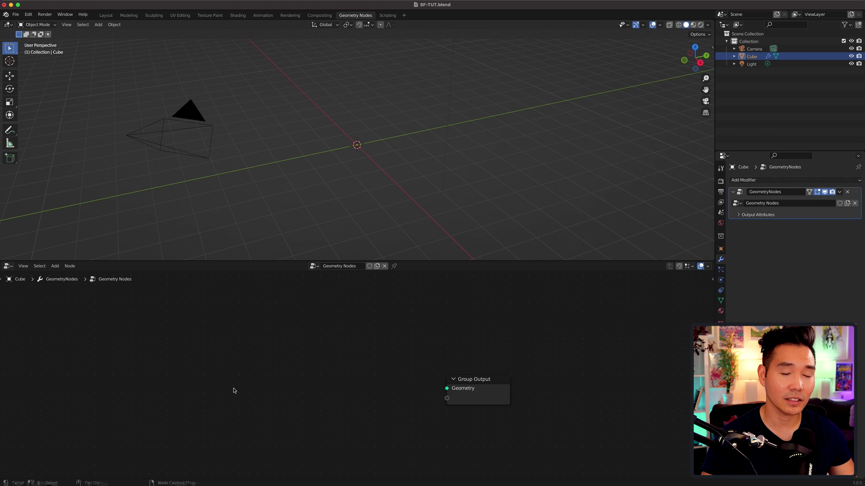
Step: Add a Curve Circle node and connect its Curve output to the Group Output's Geometry input
key("shift+a")
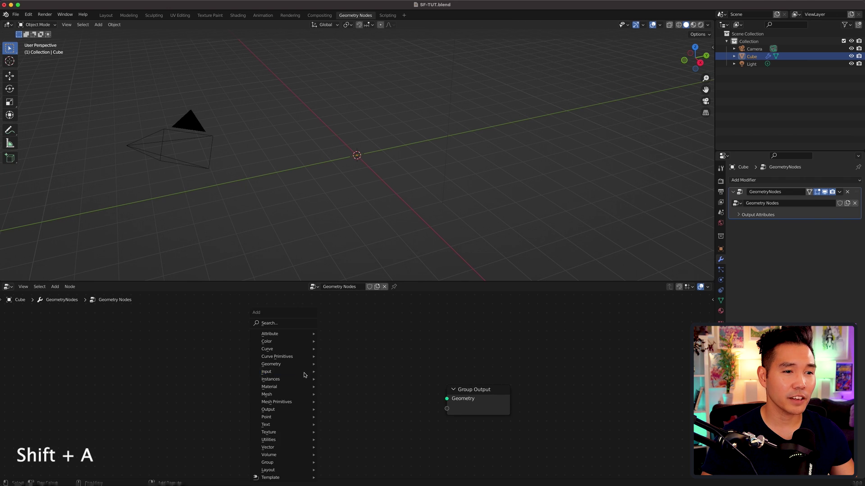
mouse_move(305, 375)
mouse_move(298, 356)
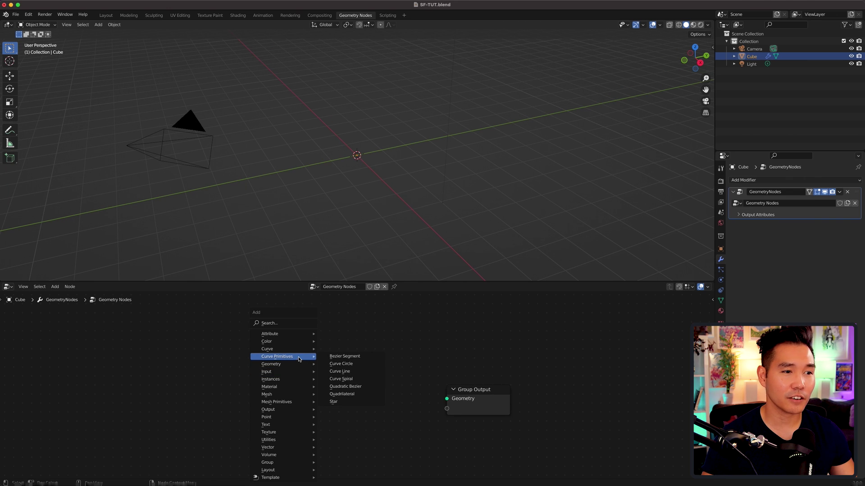
left_click(350, 364)
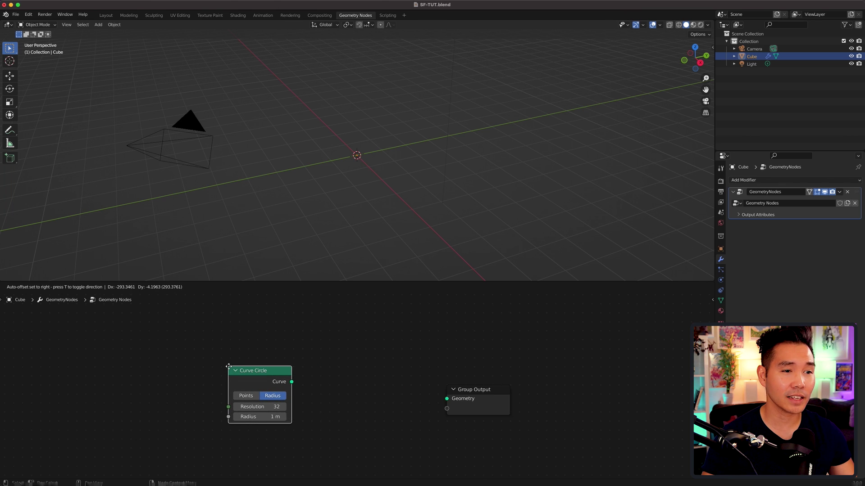
left_click(229, 367)
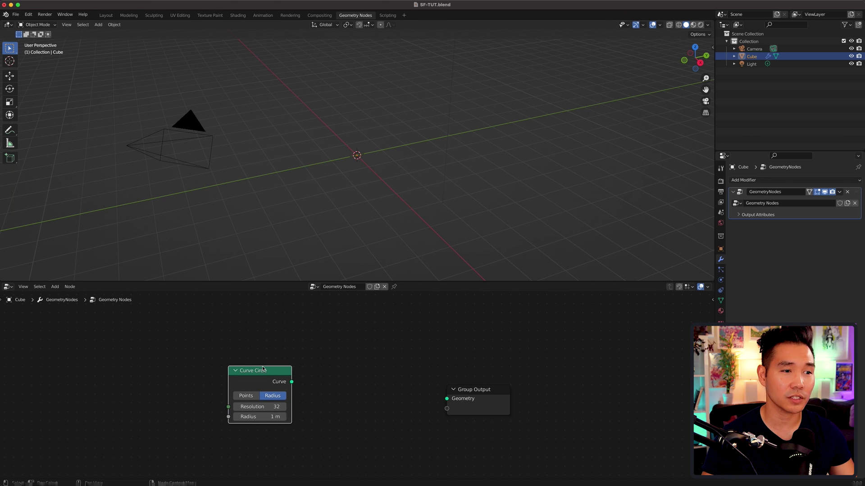
left_click_drag(292, 383, 446, 403)
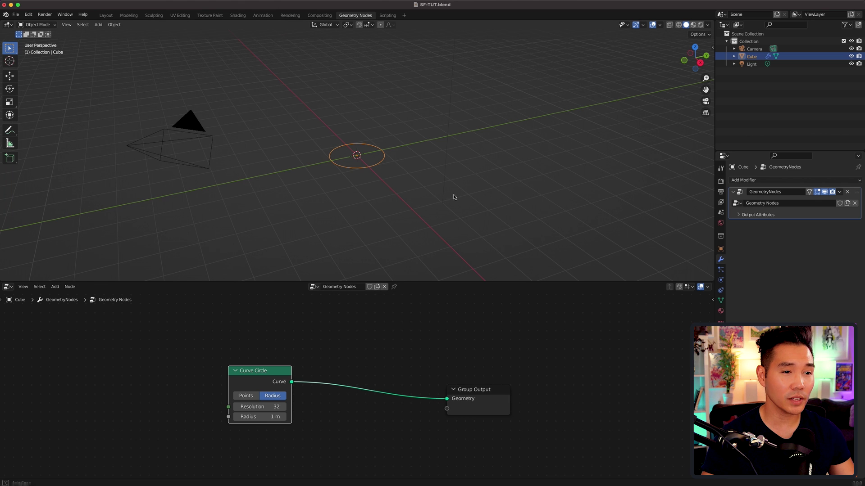
Step: Insert a Resample Curve node between Curve Circle and Group Output and set its Count to 6
middle_click_drag(455, 195, 448, 209)
scroll(448, 209, "up", 3)
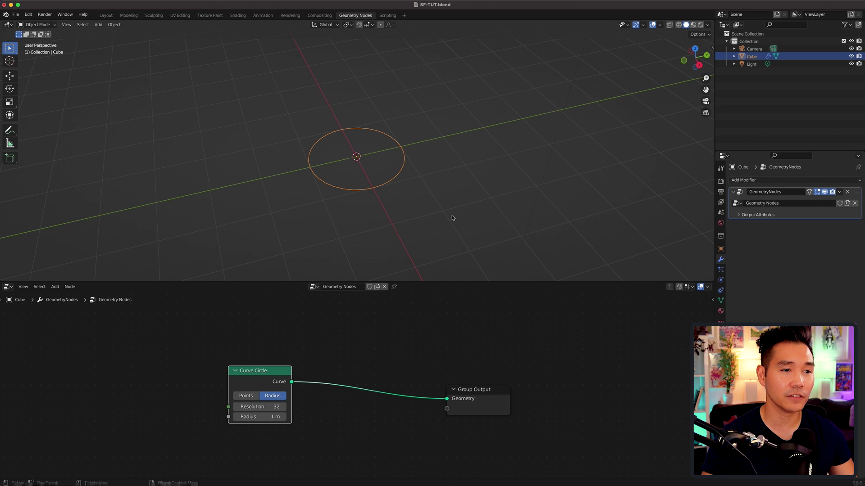
key("shift+a")
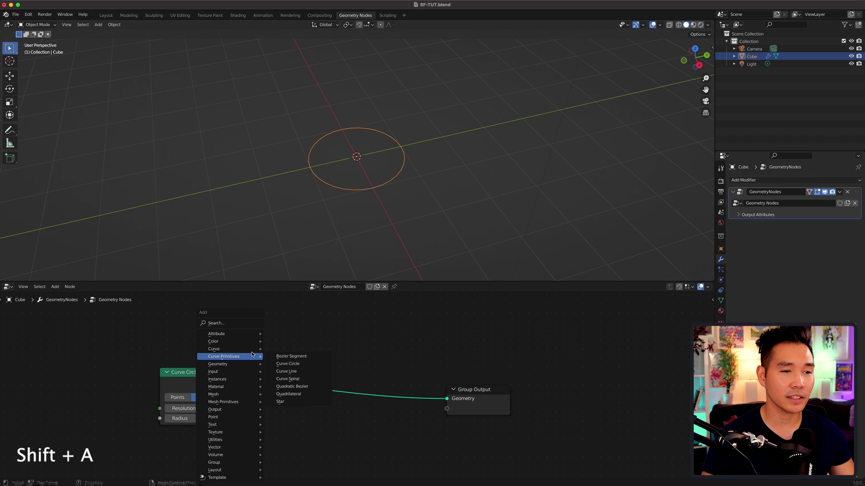
mouse_move(214, 349)
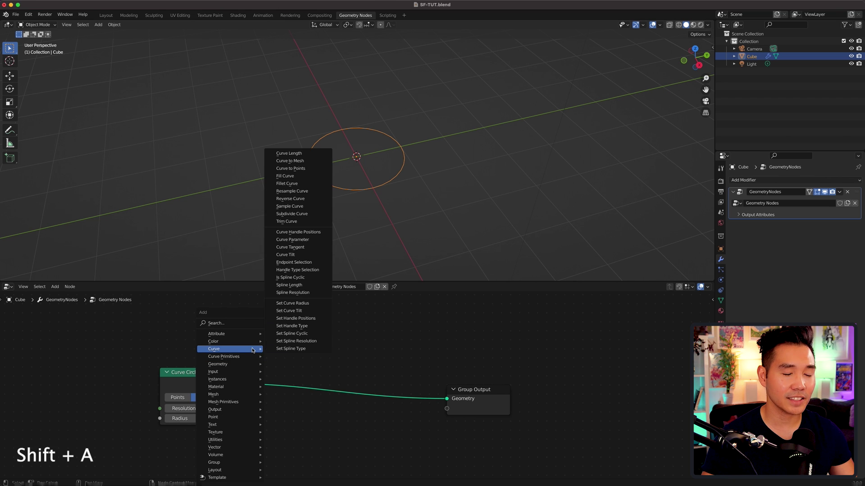
left_click(292, 191)
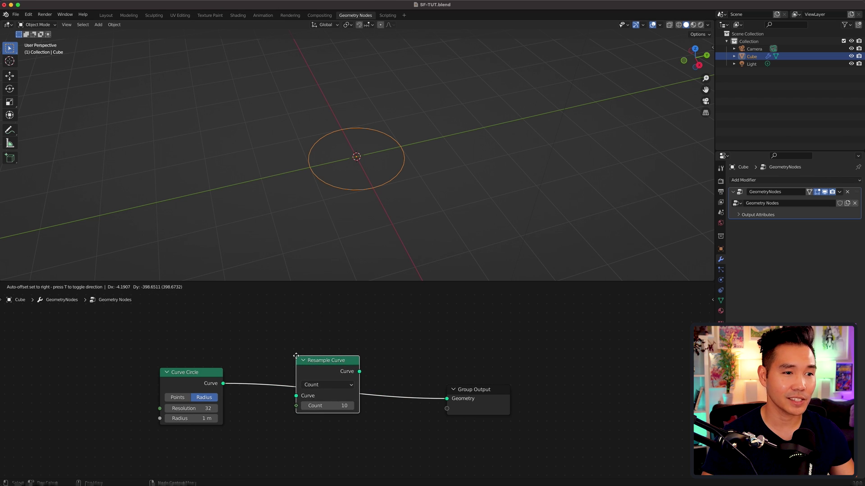
left_click(296, 356)
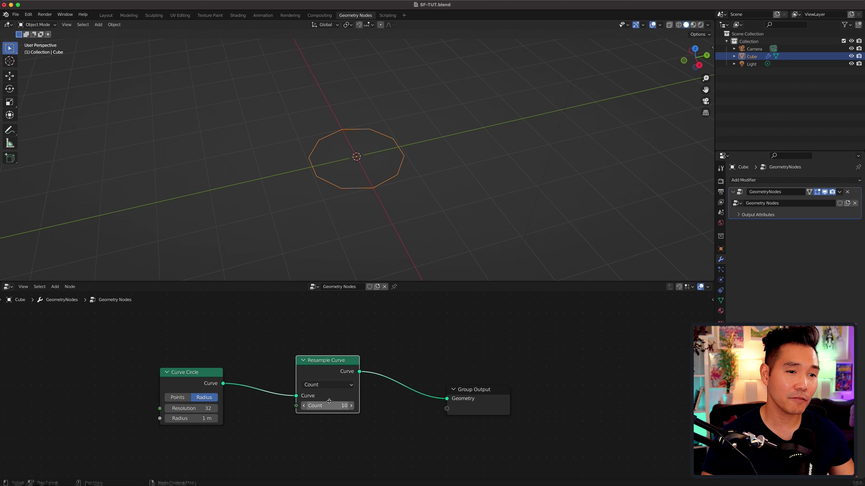
mouse_move(327, 406)
left_mouse_down()
mouse_move(356, 405)
mouse_move(319, 405)
mouse_move(331, 406)
left_mouse_up()
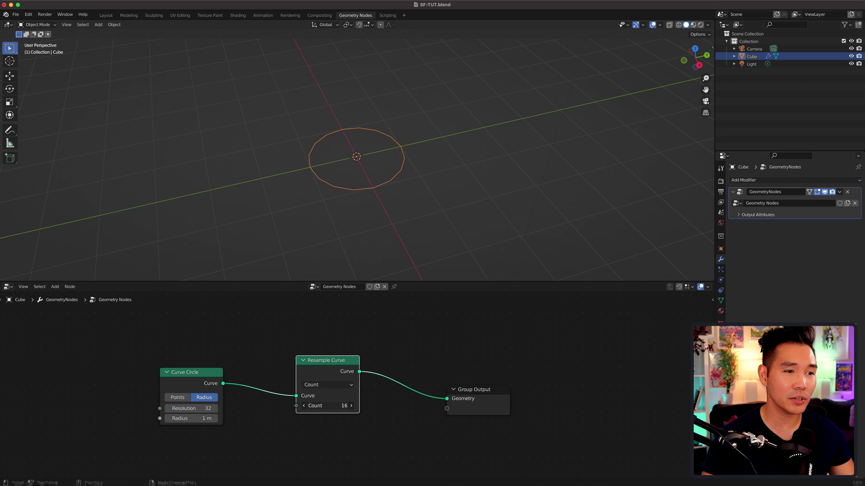
left_click(327, 405)
type("6")
key("Return")
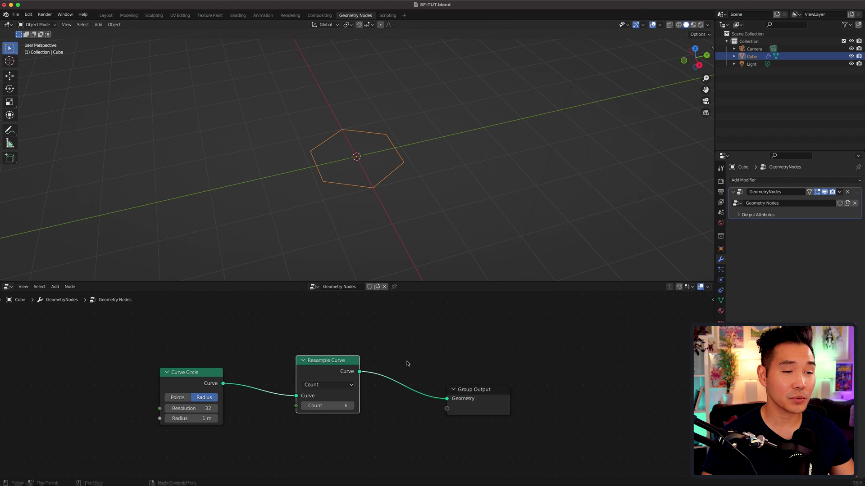
Step: Add a Grease Pencil Monkey object to the scene
left_click(453, 179)
key("shift+a")
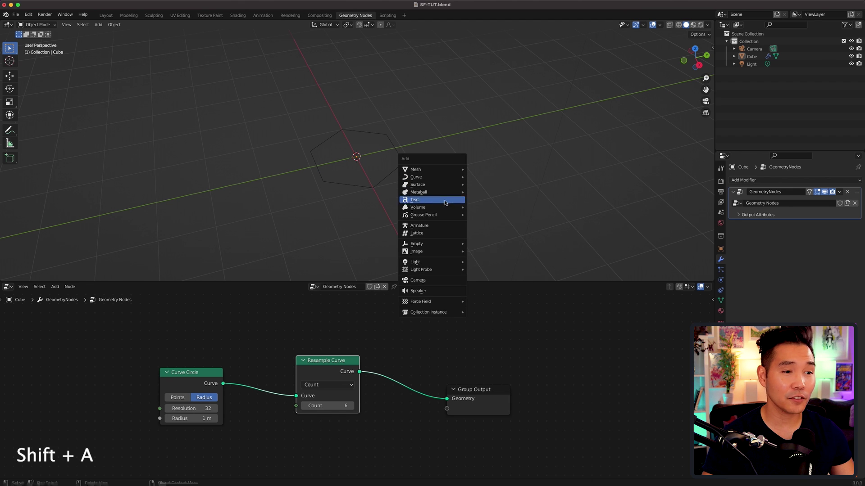
mouse_move(442, 216)
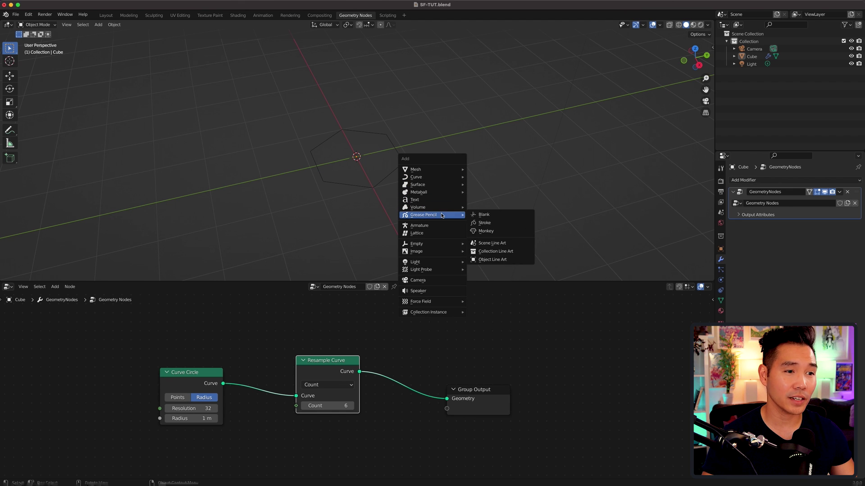
left_click(496, 232)
Step: Move the grease pencil monkey along the X axis, clear of the hexagon curve
mouse_move(496, 232)
middle_mouse_down()
mouse_move(450, 183)
mouse_move(380, 216)
middle_mouse_up()
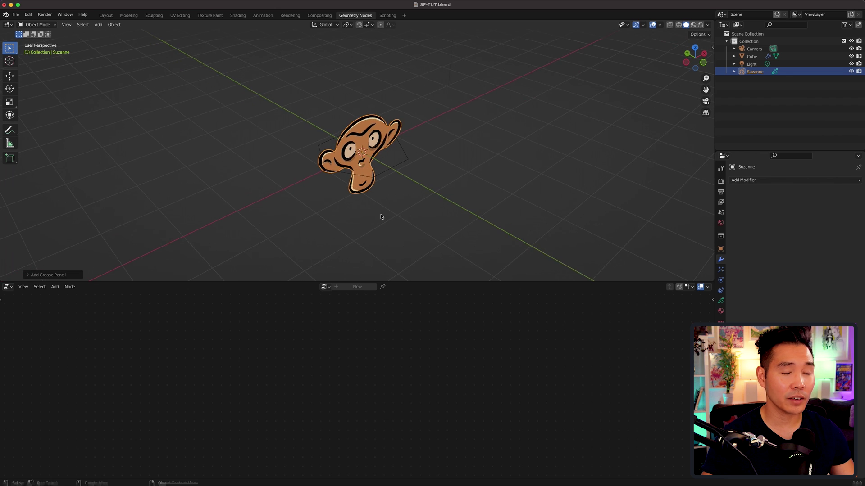
scroll(381, 216, "down", 3)
key("g")
key("x")
left_click(426, 188)
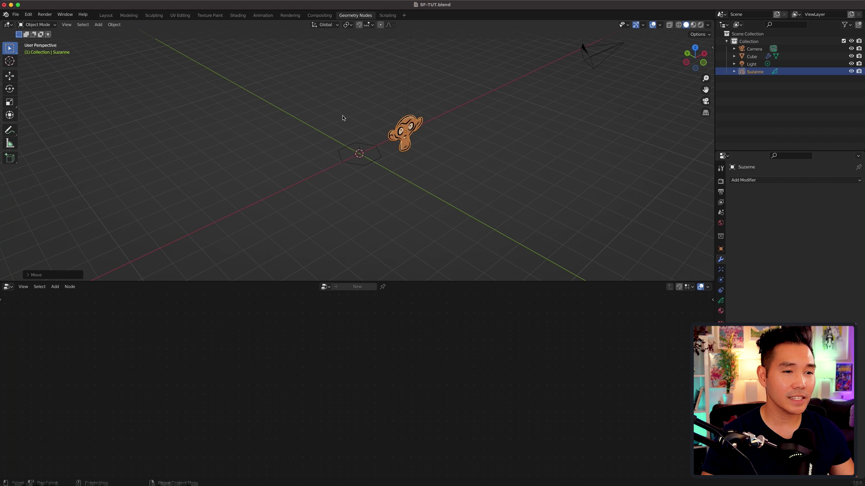
Step: Select the hexagon object and insert an Instance on Points node between Resample Curve and Group Output
left_click(367, 165)
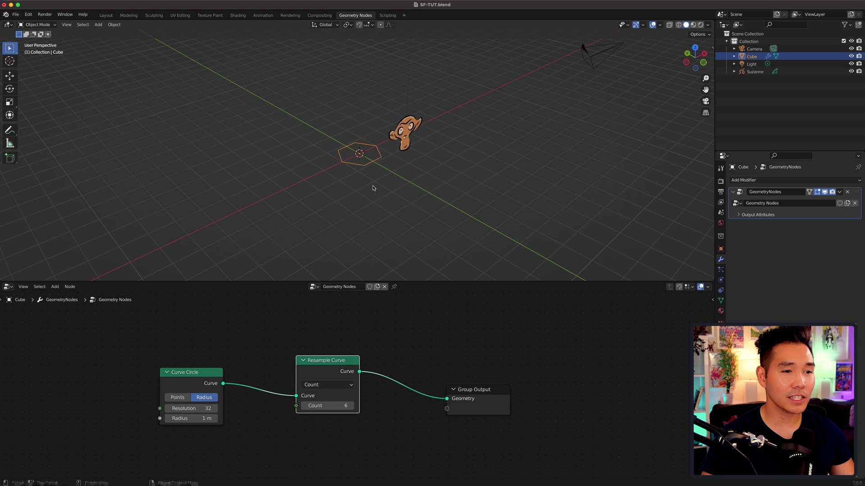
middle_click_drag(467, 391, 407, 372)
left_click_drag(408, 373, 490, 371)
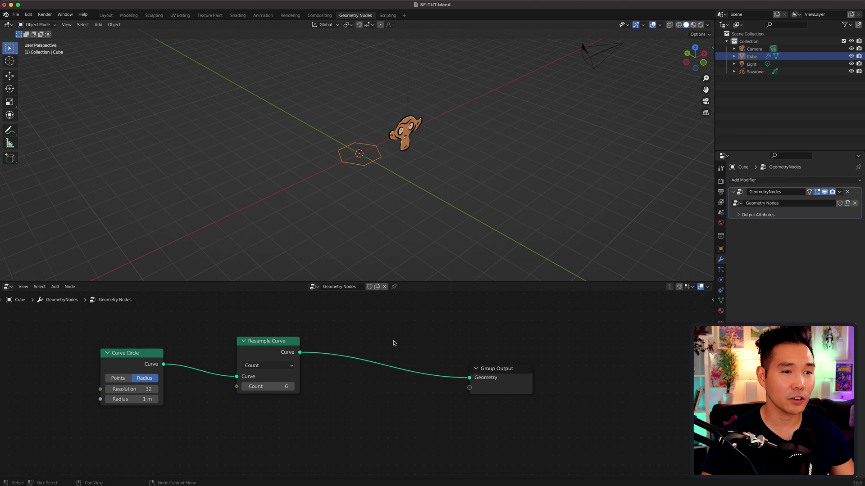
key("shift+a")
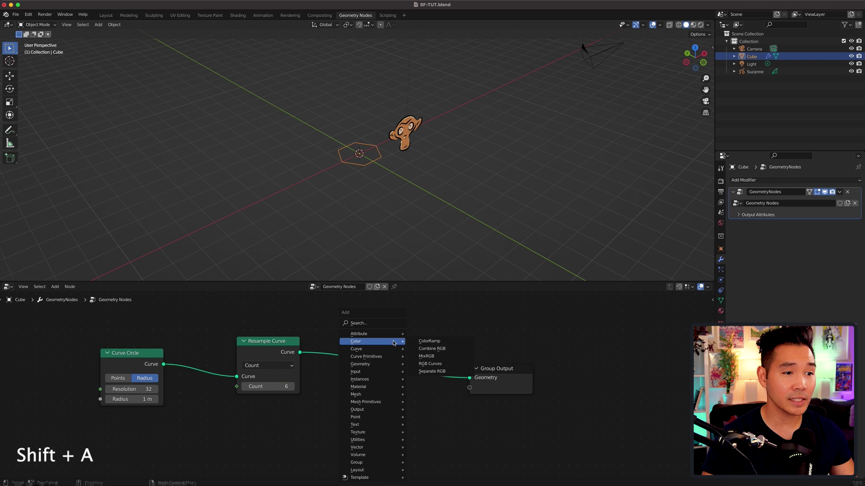
mouse_move(381, 381)
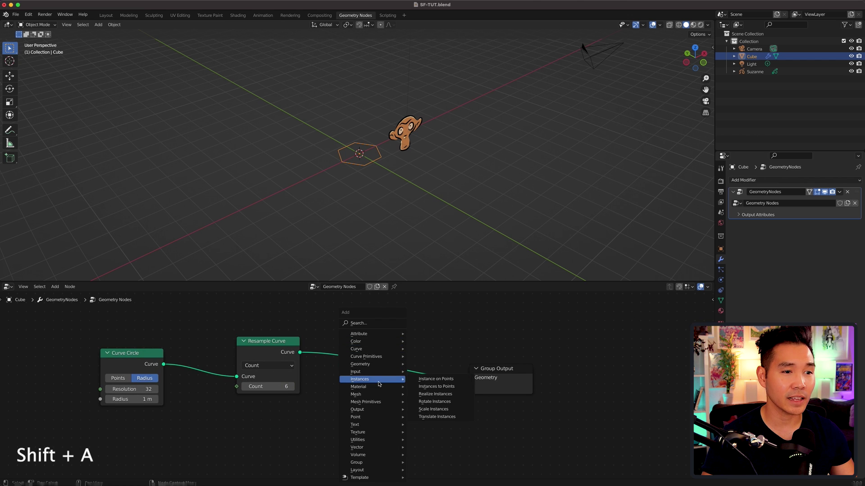
left_click(436, 379)
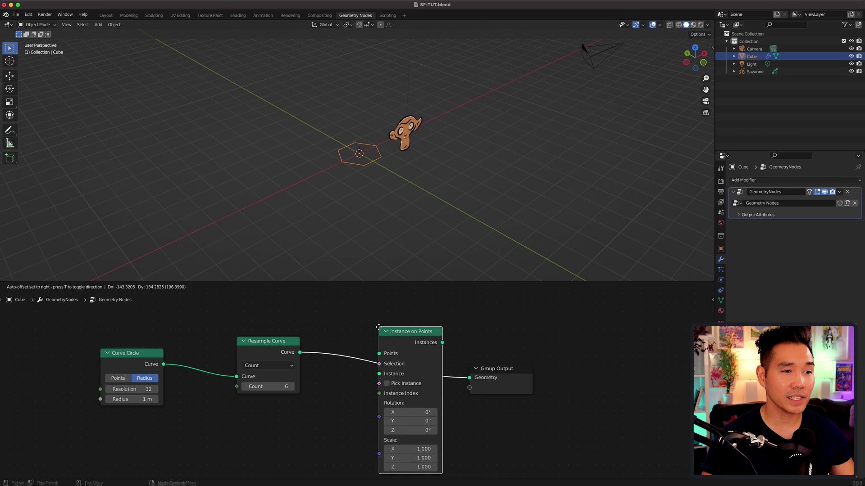
left_click(377, 328)
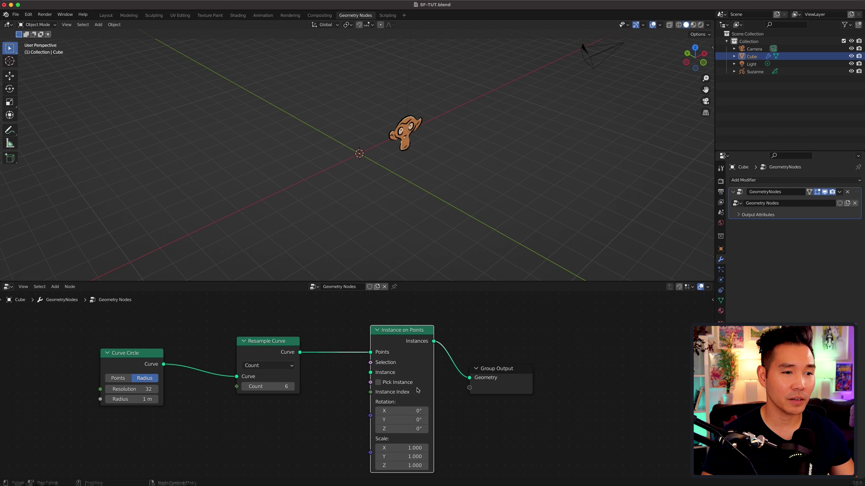
Step: Space out the Instance on Points and Group Output nodes in the node tree
scroll(359, 386, "down", 2)
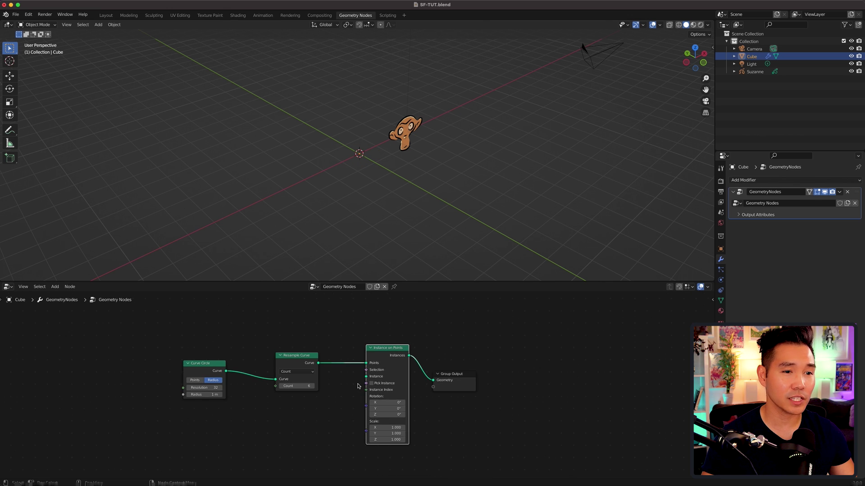
left_click_drag(469, 385, 518, 384)
left_click_drag(389, 349, 400, 360)
middle_click_drag(400, 360, 427, 314)
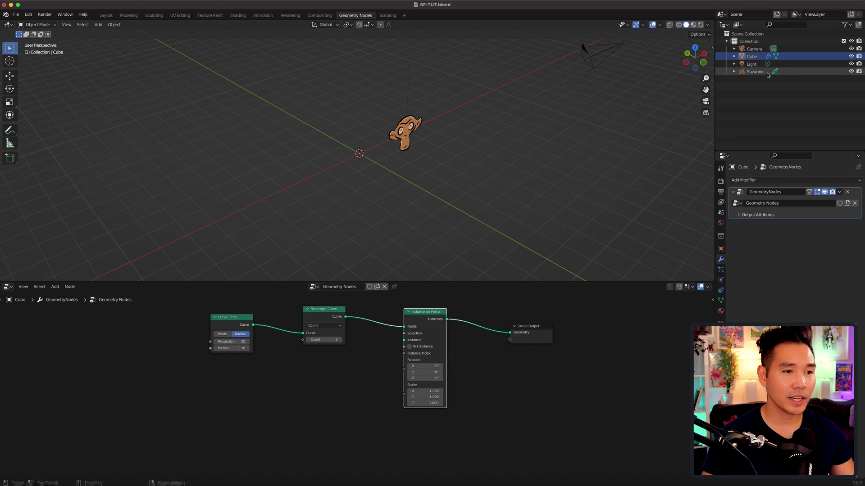
Step: Add an Object Info node below Curve Circle, with Suzanne as its object and As Instance enabled
left_click_drag(768, 75, 288, 408)
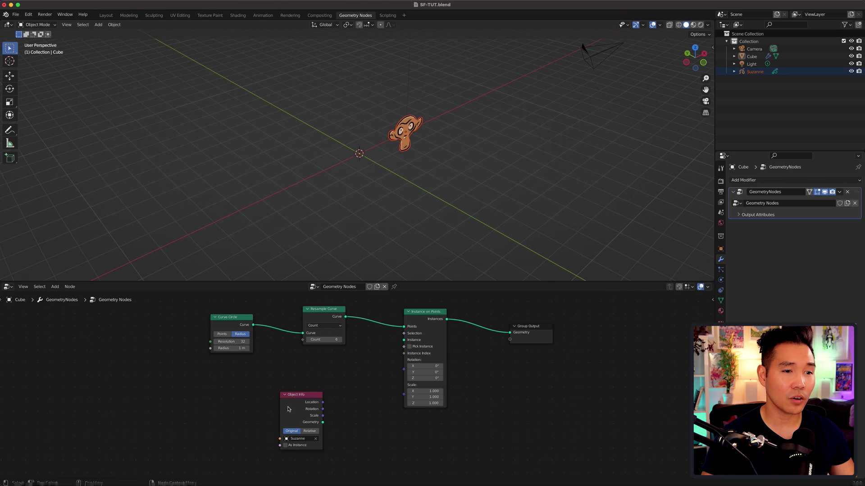
key("x")
key("shift+a")
mouse_move(277, 395)
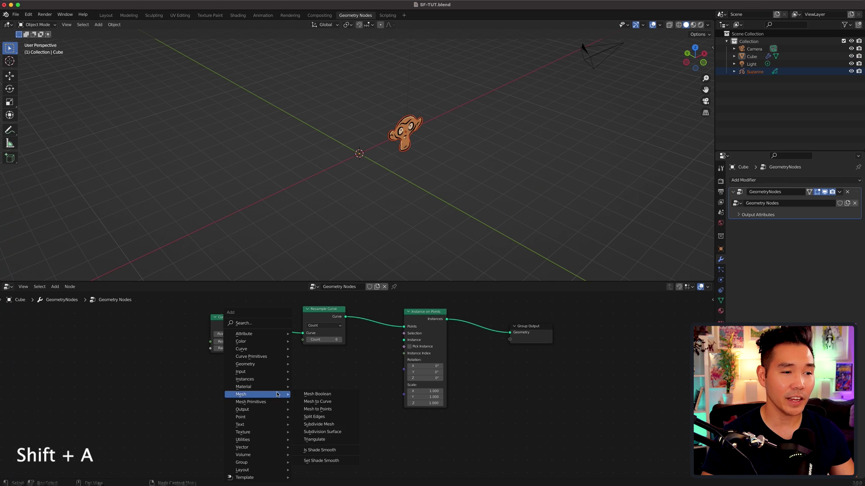
mouse_move(279, 373)
left_click(334, 309)
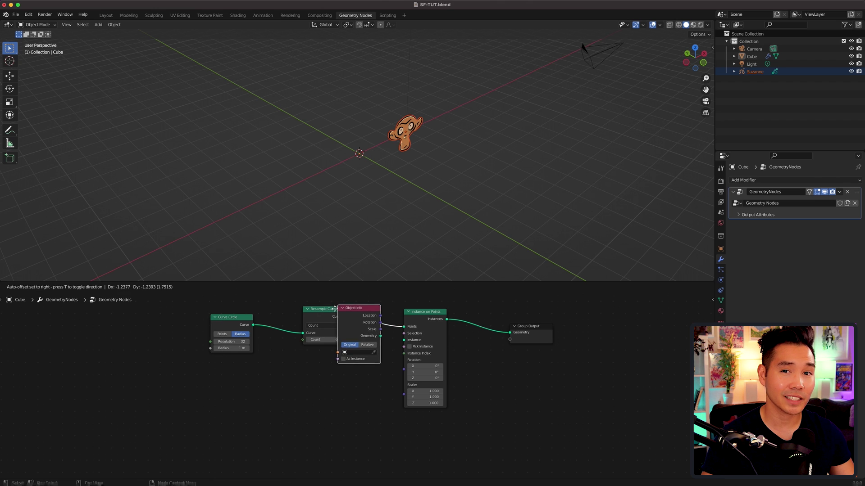
left_click(212, 387)
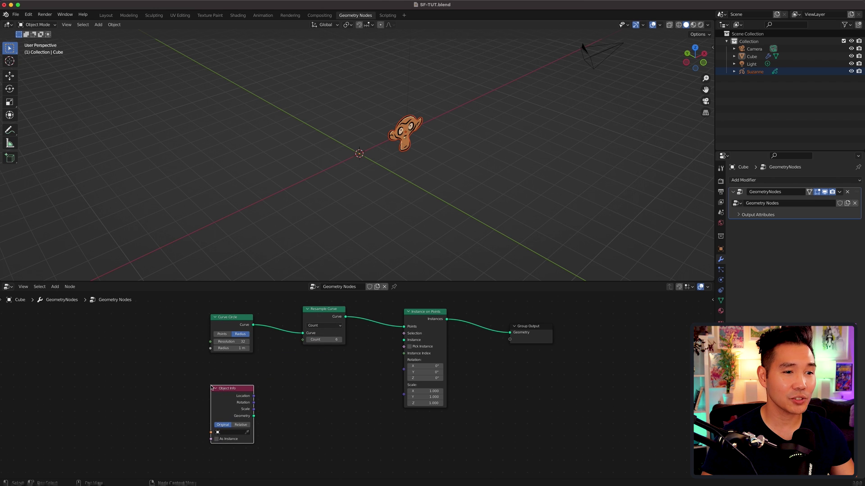
left_click(233, 432)
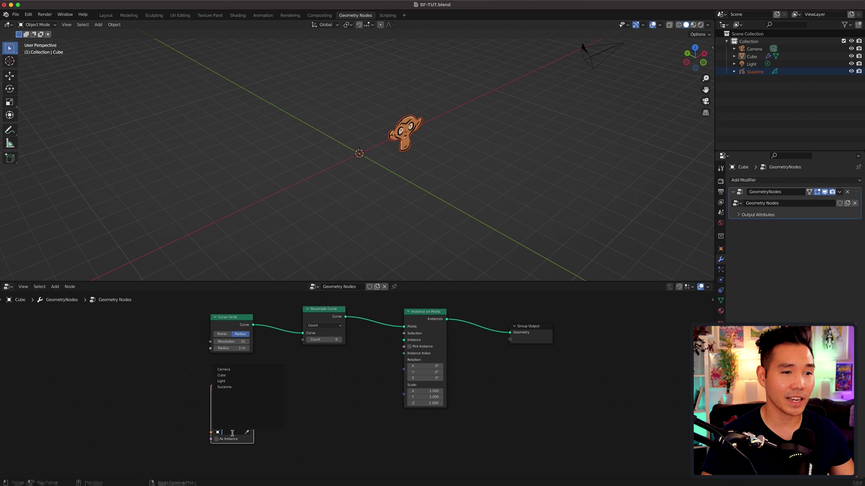
left_click(225, 389)
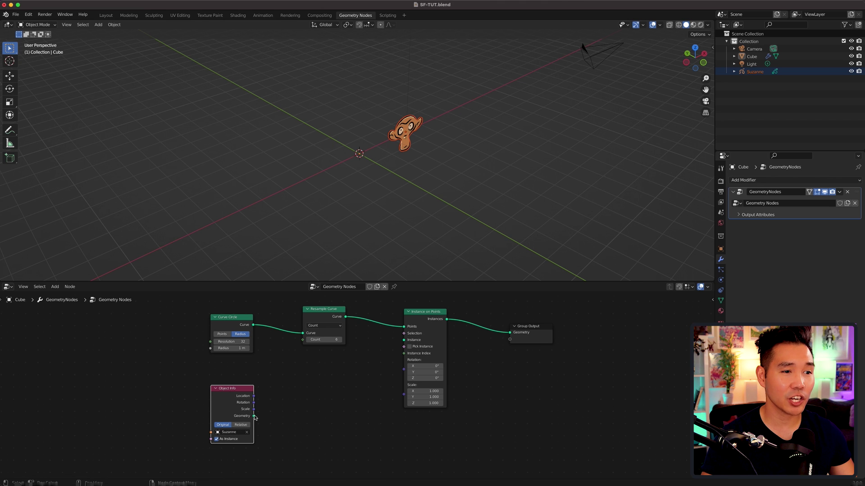
Step: Connect Object Info's Geometry to the Instance input, and insert a Transform node between Resample Curve and Instance on Points
left_click_drag(254, 416, 408, 341)
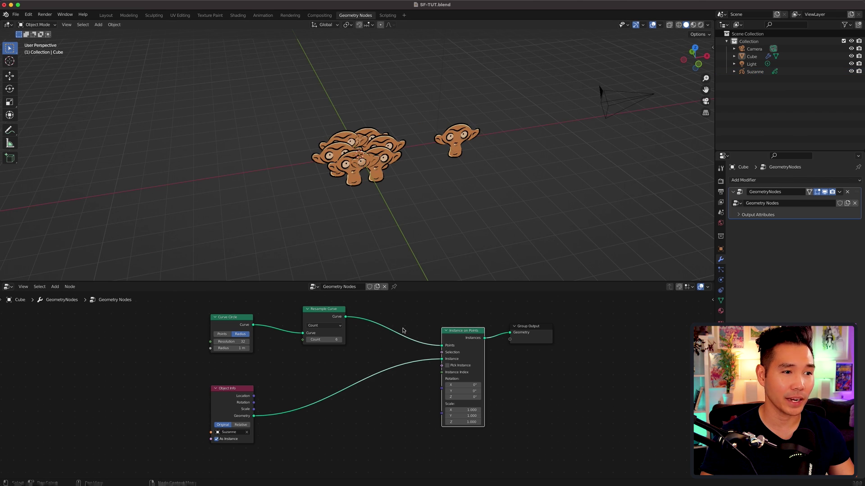
left_click(403, 316)
key("shift+a")
left_click(374, 265)
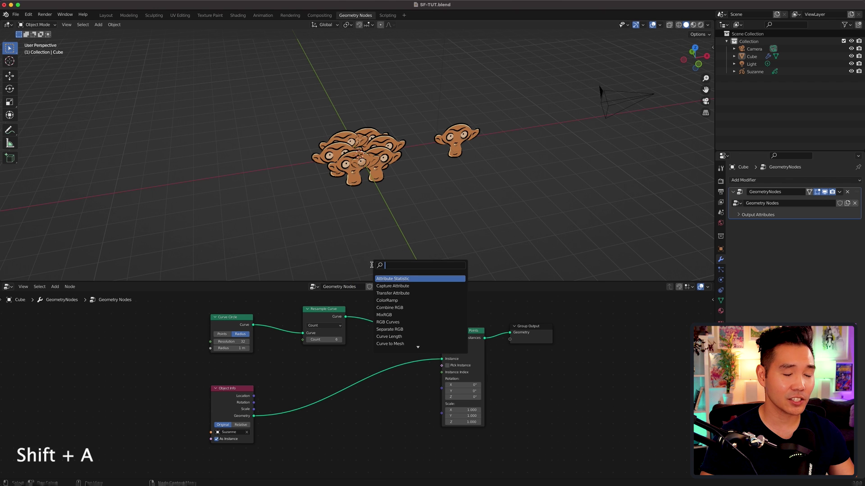
type("tran")
key("Return")
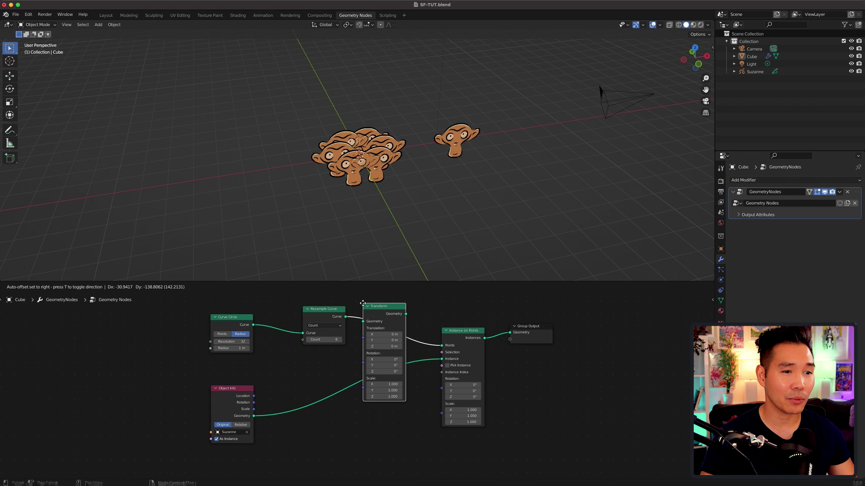
left_click(362, 303)
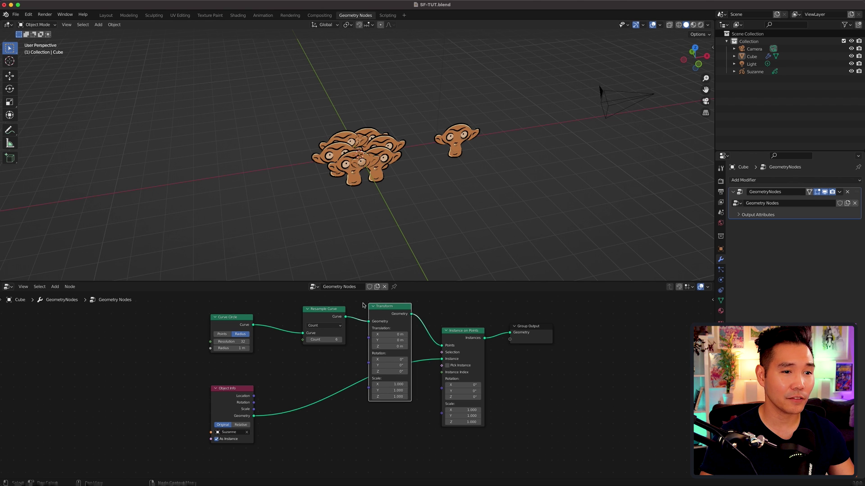
Step: Set the Transform node's rotation to 90° on X and 30° on Y
left_click(388, 359)
type("90")
key("Tab")
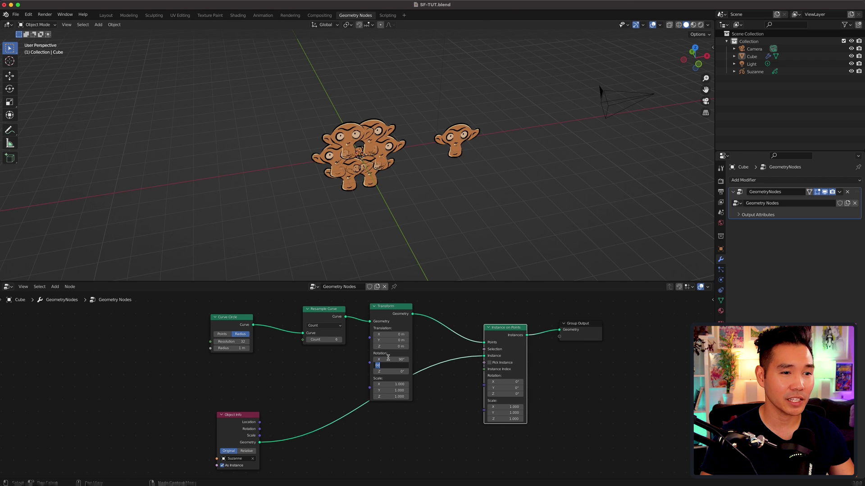
type("30")
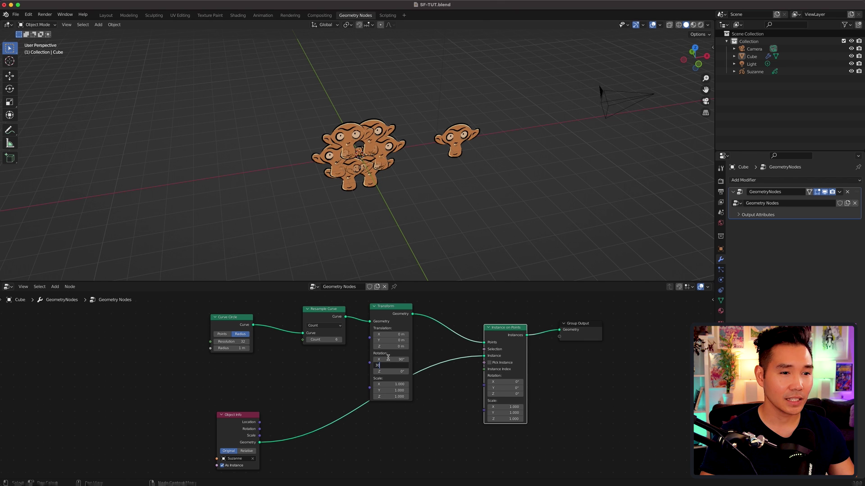
key("Return")
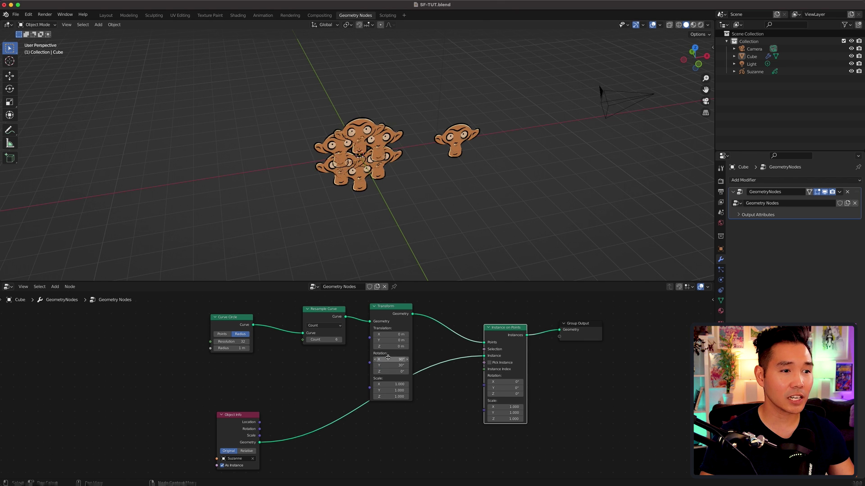
Step: Set the Curve Circle radius to 2 m
left_click(232, 348)
type("2")
key("Return")
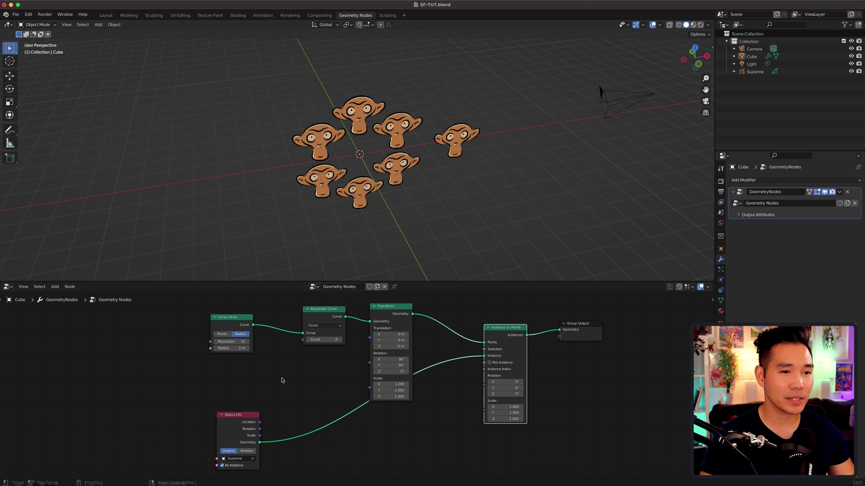
Step: Add a Position node below the Transform node and connect it to the Rotation input of Instance on Points
key("shift+a")
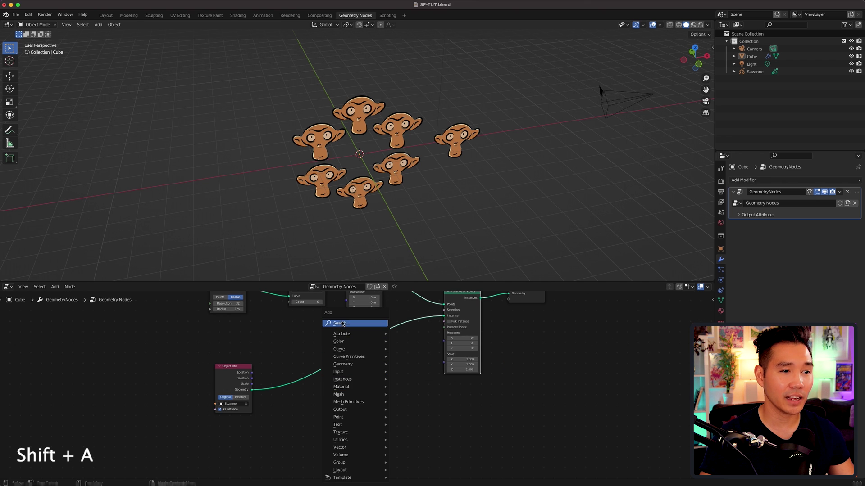
left_click(343, 322)
type("position")
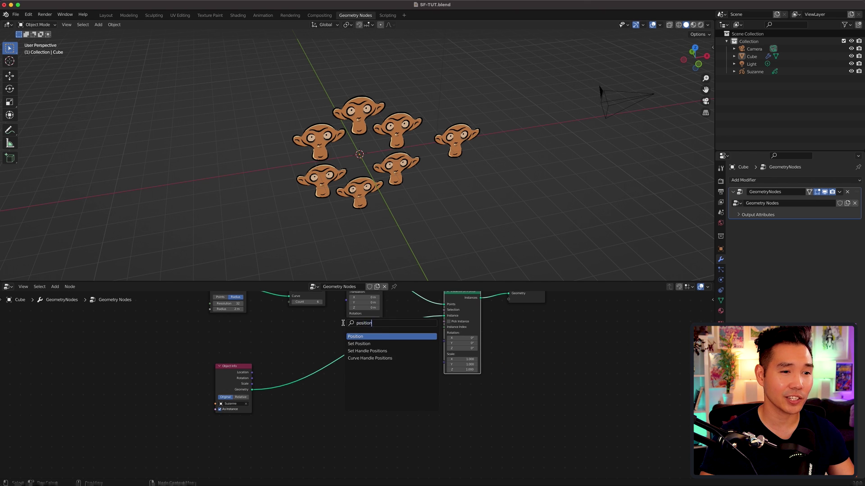
key("Return")
left_click(322, 412)
left_click_drag(358, 421, 444, 333)
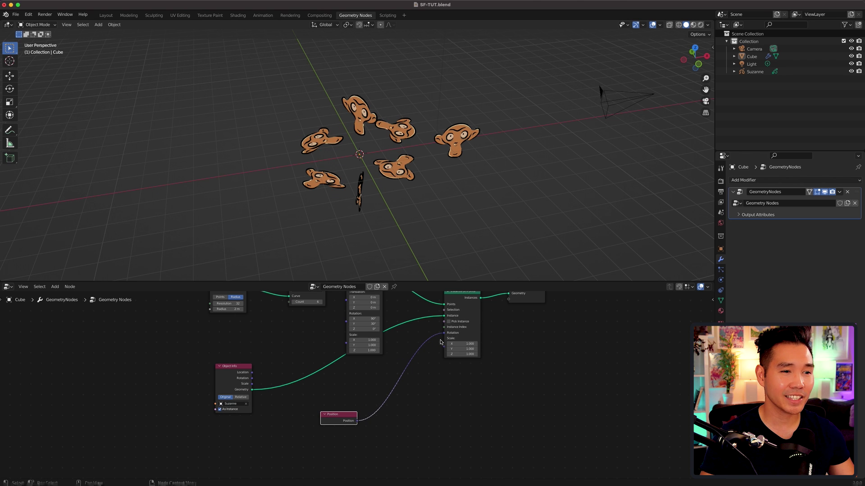
Step: Insert an Align Euler to Vector node between Position and Instance on Points, with Position feeding its Vector input and Z as the axis
key("shift+a")
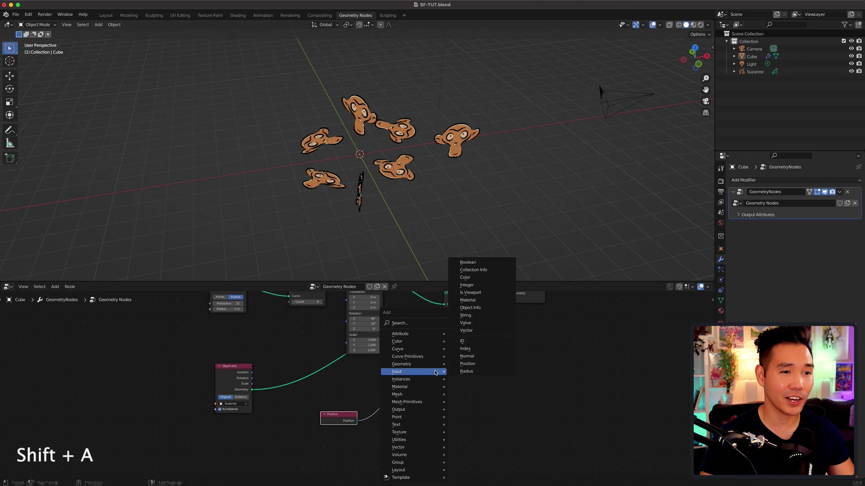
left_click(419, 324)
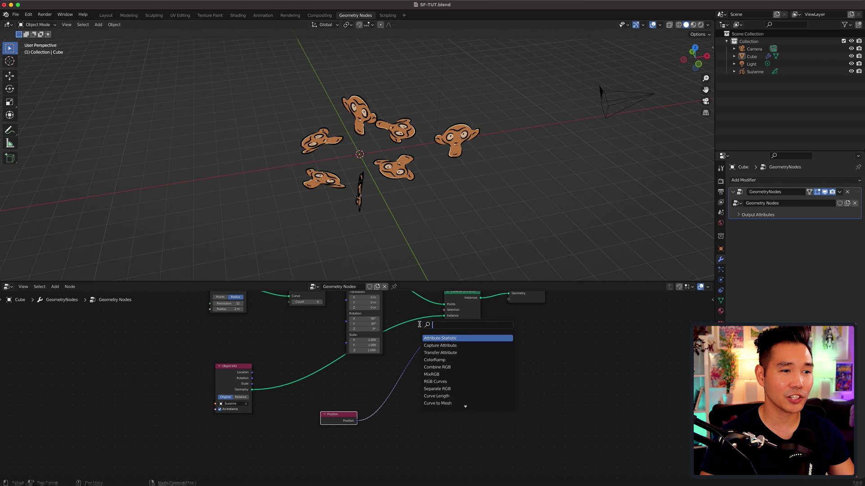
type("align")
key("Return")
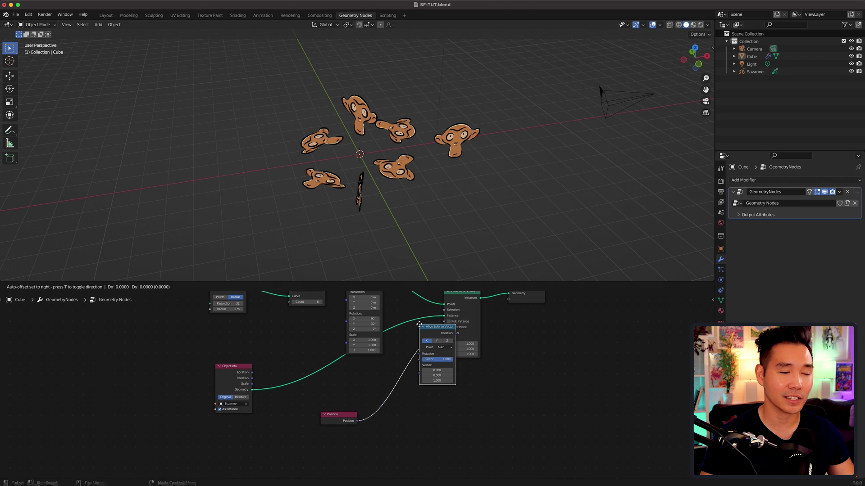
left_click(402, 359)
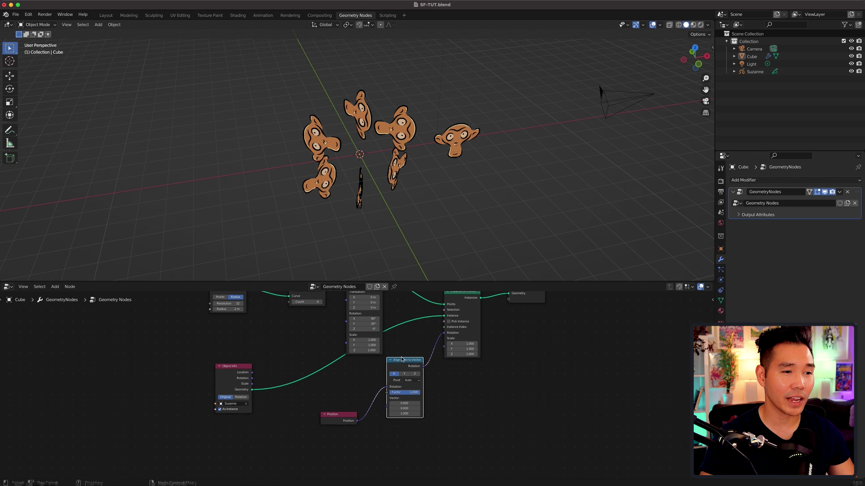
left_click_drag(387, 387, 387, 399)
left_click(414, 374)
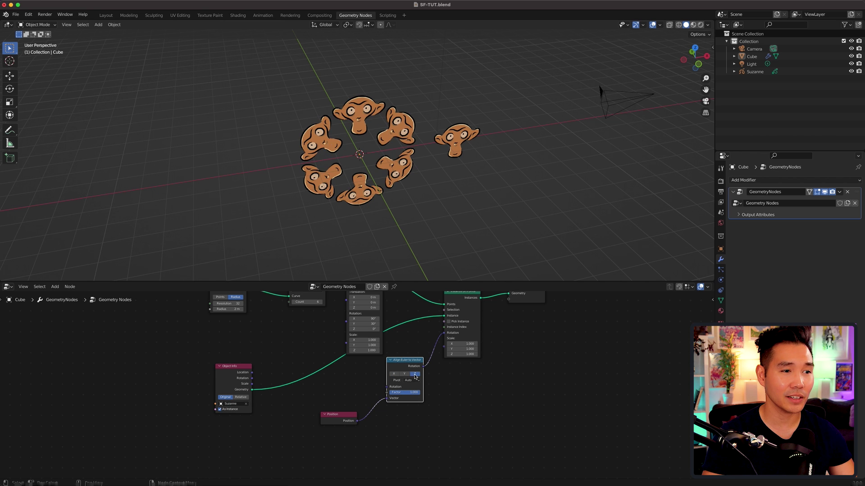
mouse_move(478, 190)
middle_mouse_down()
mouse_move(513, 170)
mouse_move(400, 174)
mouse_move(493, 172)
mouse_move(490, 186)
middle_mouse_up()
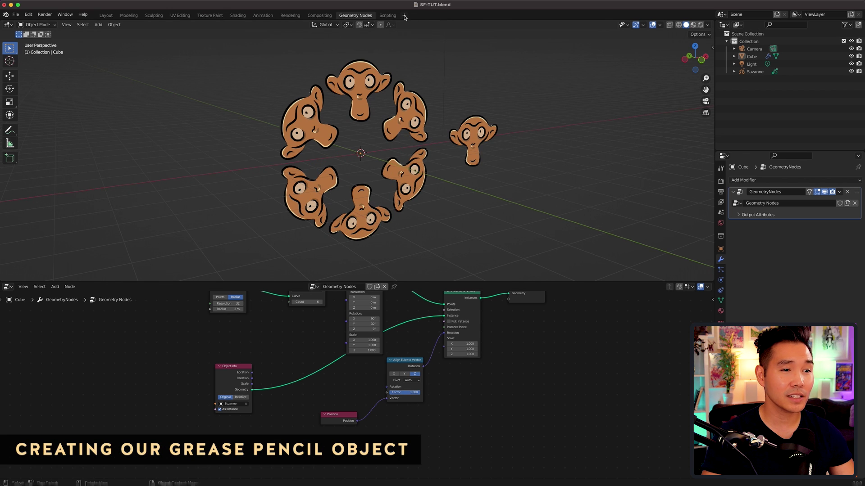
Step: Add a 2D Animation workspace
left_click(405, 17)
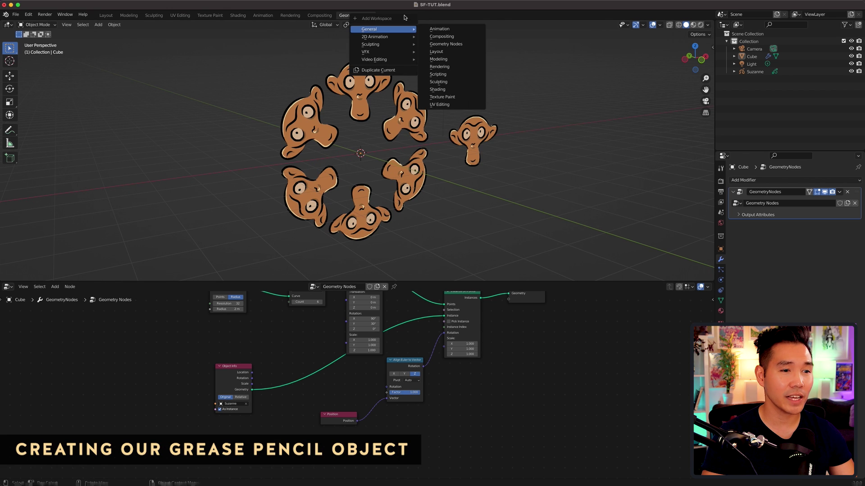
mouse_move(406, 37)
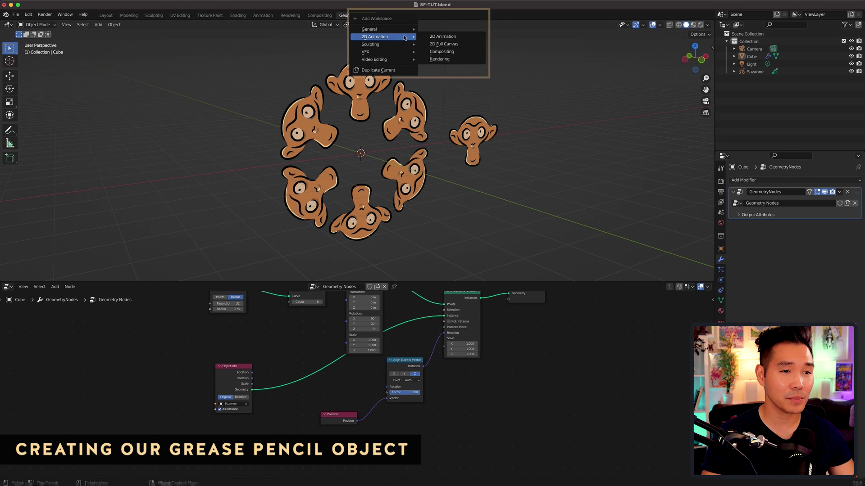
left_click(442, 38)
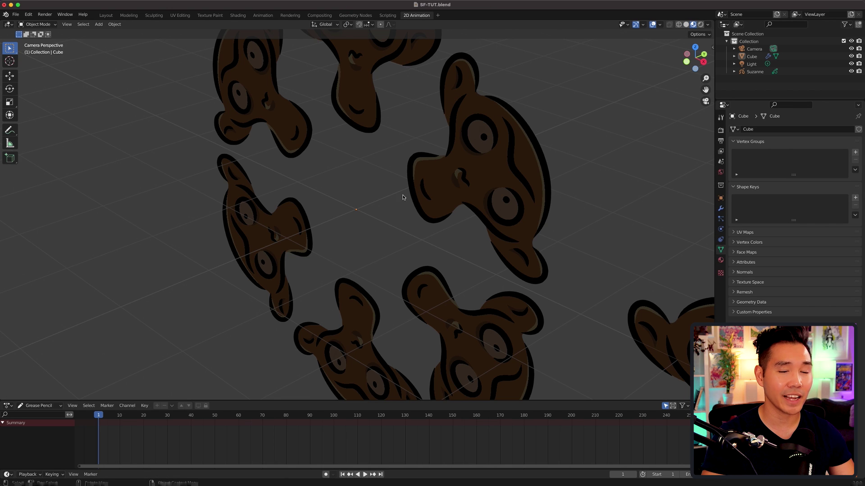
Step: Turn off Use Lights for the Fills layer of the original Suzanne grease pencil object
middle_click_drag(385, 235, 469, 218)
scroll(439, 215, "down", 3)
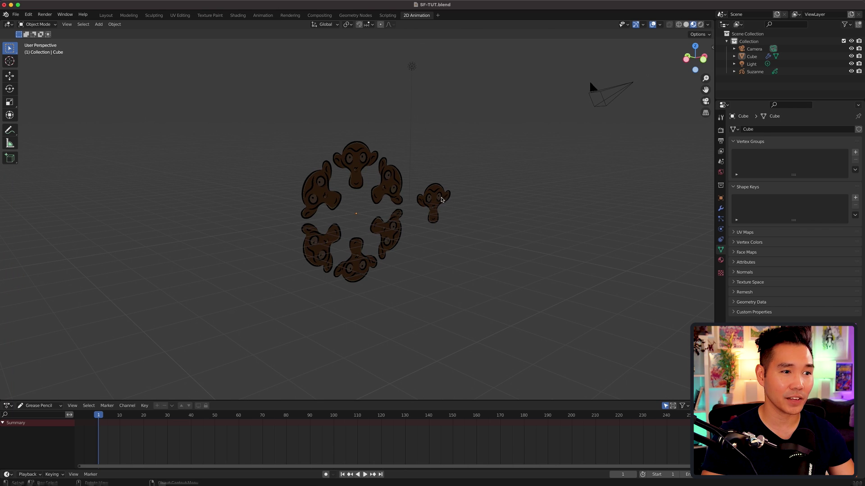
left_click(443, 201)
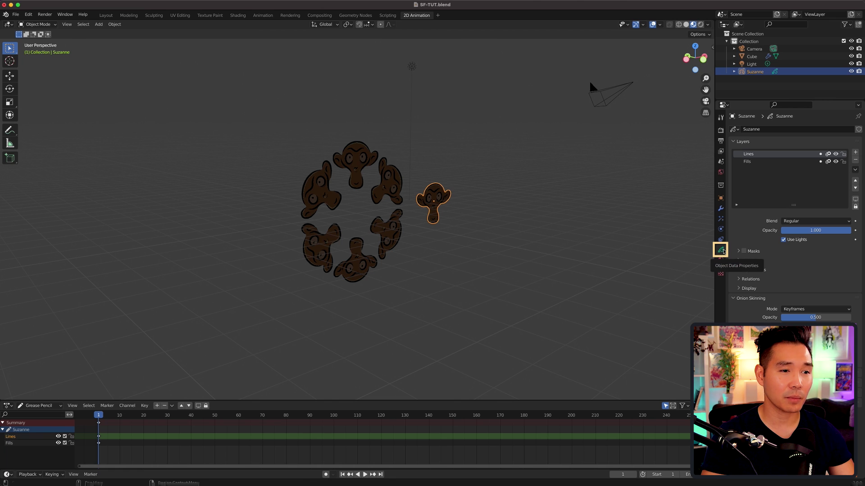
left_click(761, 161)
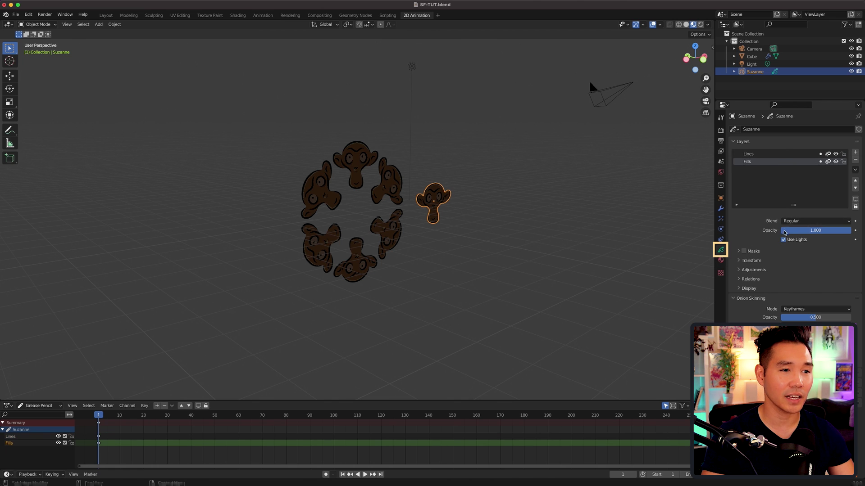
left_click(544, 202)
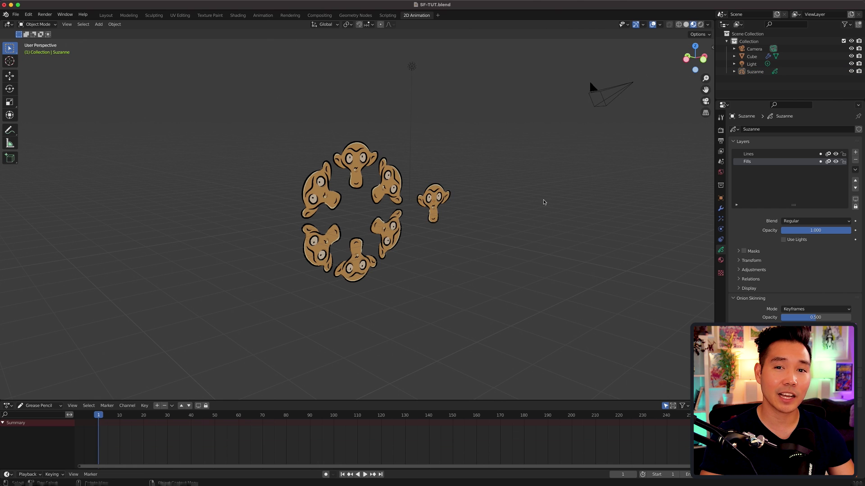
Step: In Edit Mode, select all of Suzanne's strokes, scale them along X and stretch them along Z
left_click(435, 190)
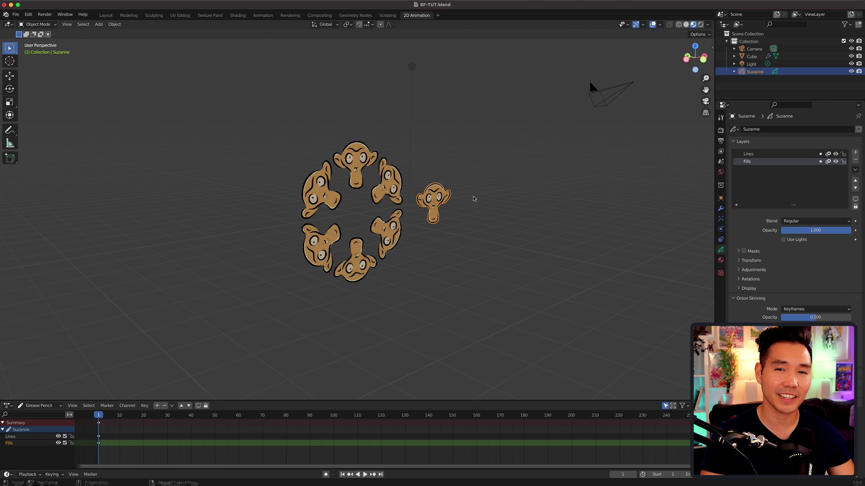
key("Tab")
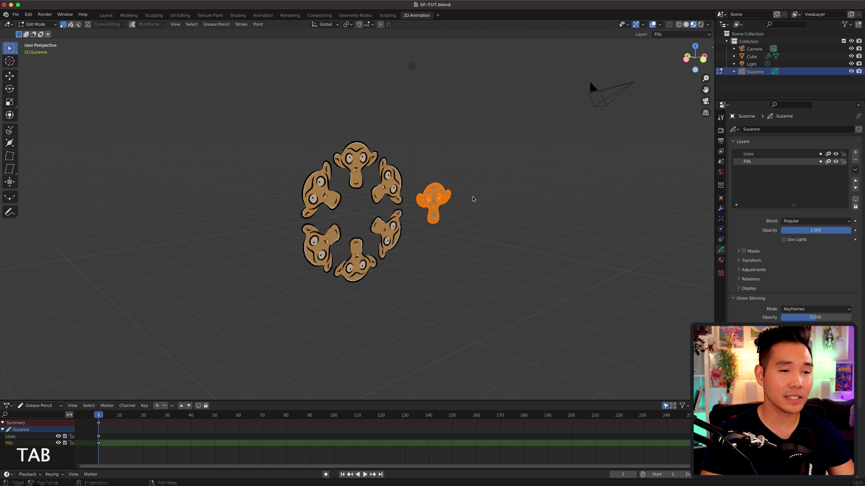
key("a")
mouse_move(536, 222)
middle_mouse_down()
mouse_move(497, 220)
mouse_move(547, 218)
middle_mouse_up()
key("s")
key("x")
left_click(630, 202)
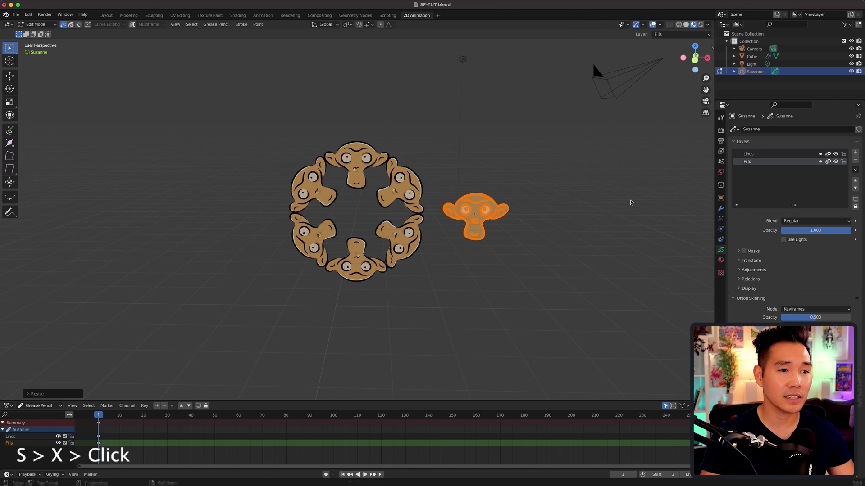
key("s")
key("z")
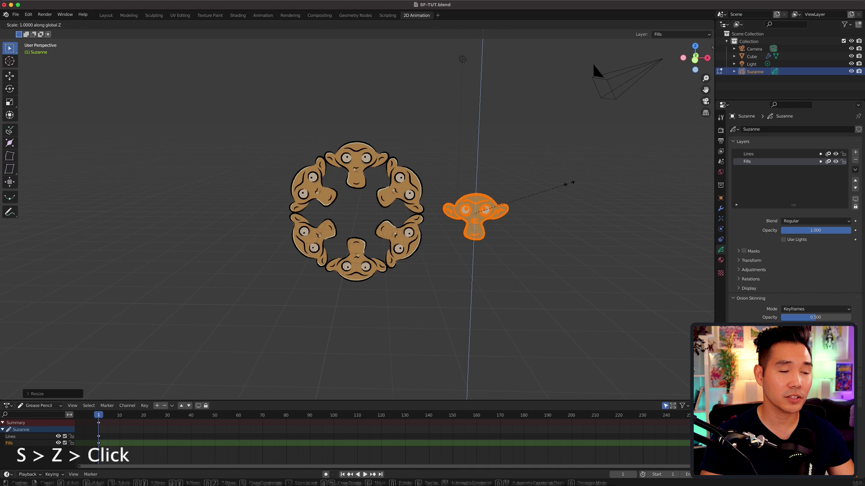
left_click(623, 248)
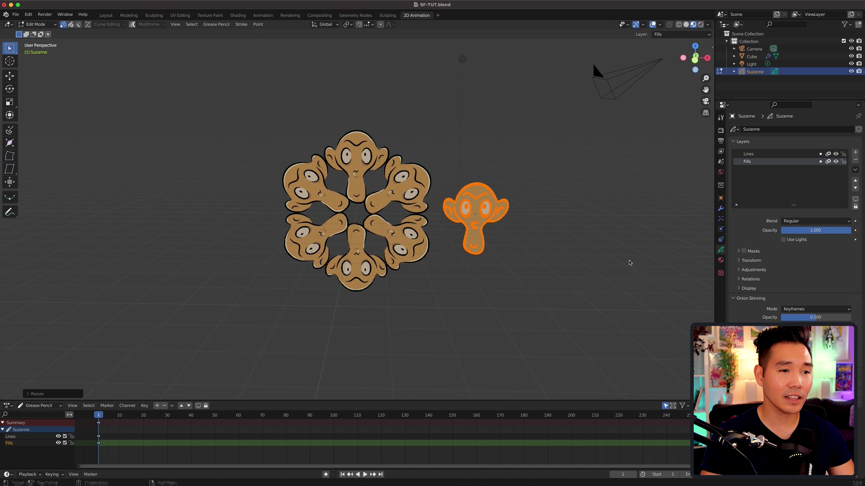
Step: Hide Suzanne's Lines layer and lower the opacity of the Fills layer
left_click(836, 153)
left_click_drag(833, 230, 792, 230)
Step: Add a grease pencil layer named Guides above Lines, with Use Lights turned off
left_click(793, 153)
left_click(855, 152)
left_click(856, 154)
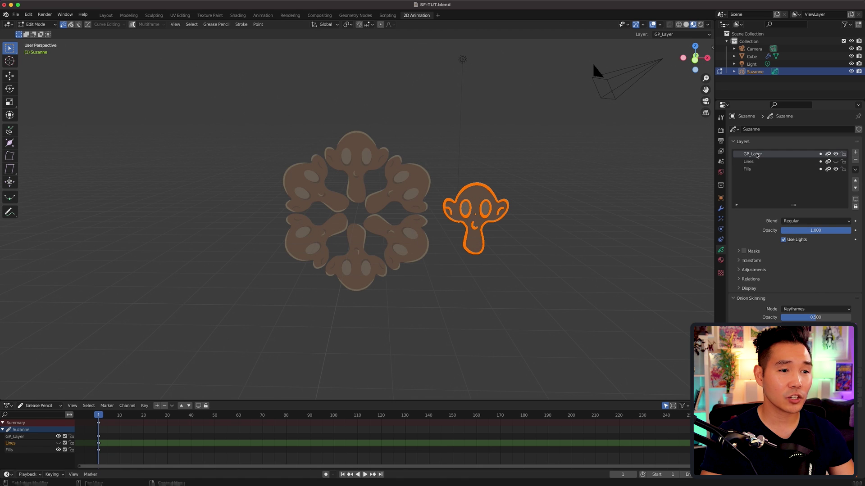
double_click(756, 154)
type("Guides")
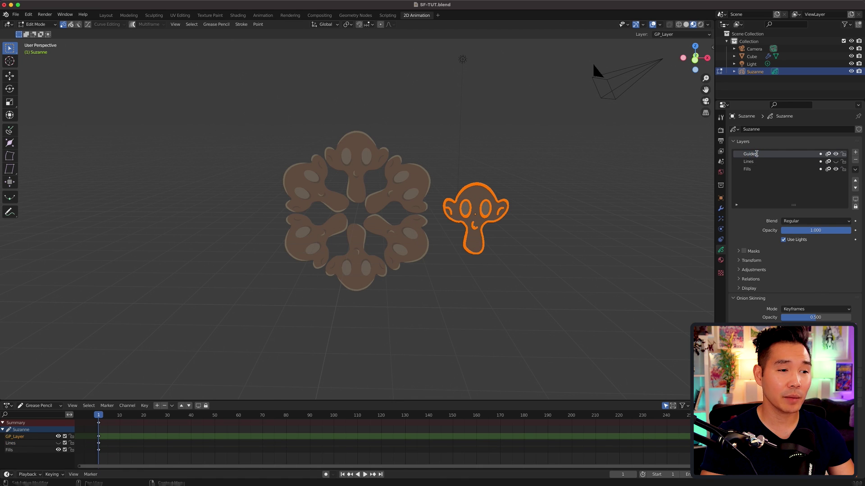
key("Return")
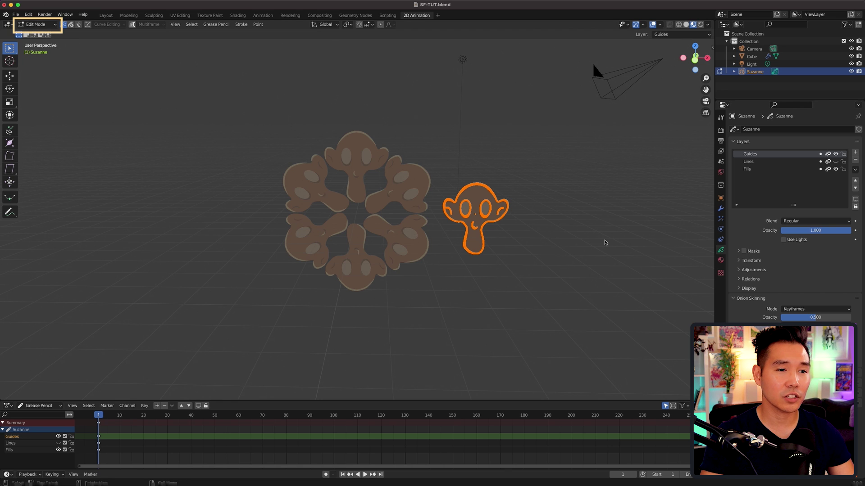
Step: Switch to Draw Mode with 3D Cursor stroke placement, the Front (X-Z) drawing plane and a Pencil strength of 1.000
left_click(37, 24)
left_click(40, 58)
left_click(318, 24)
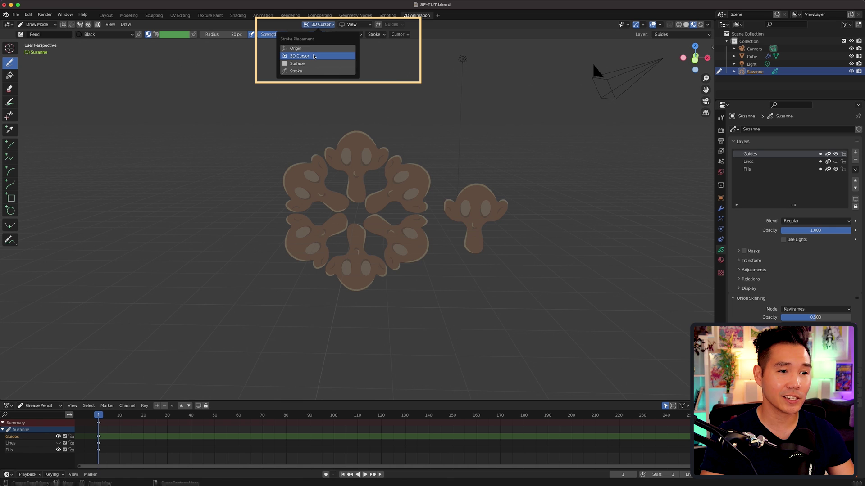
left_click(351, 22)
left_click(337, 55)
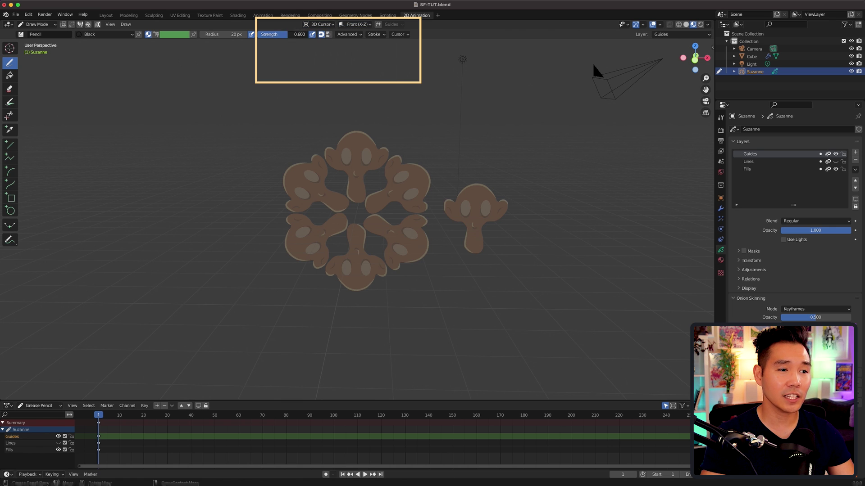
left_click_drag(289, 34, 309, 36)
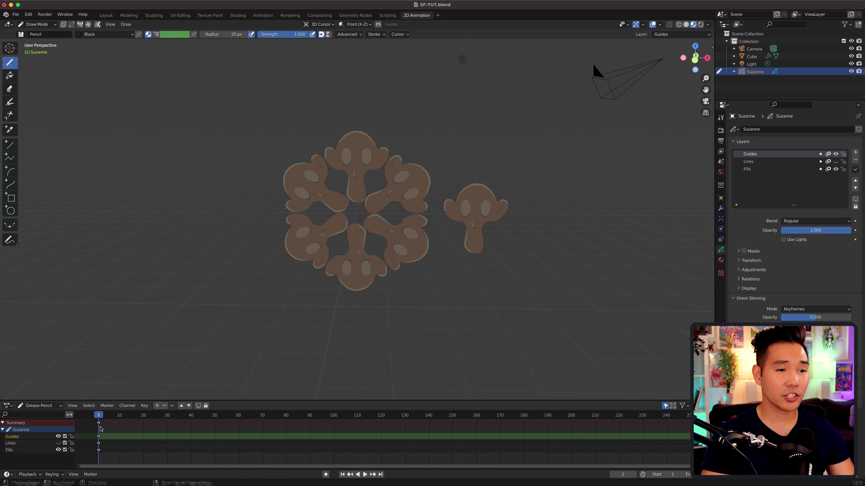
Step: Move Suzanne's grease pencil keyframes from frame 1 to frame 0, enable auto keying and make Guides the active layer
key("Left")
left_click_drag(99, 423, 96, 424)
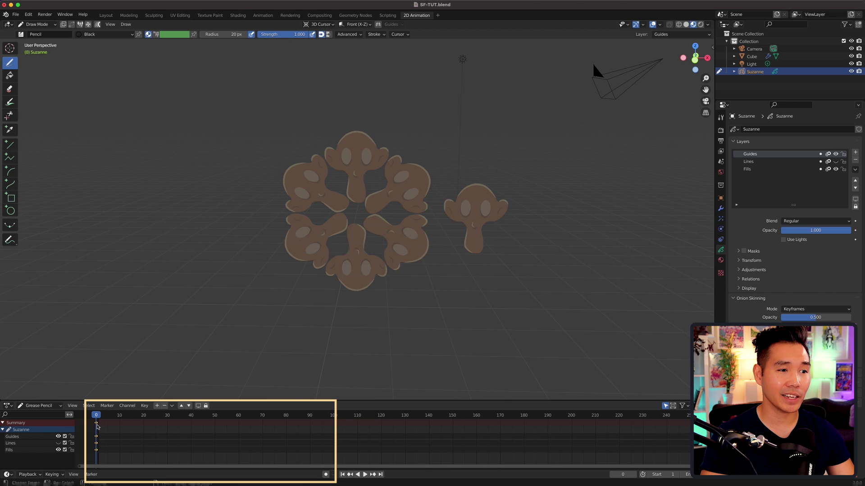
left_click(326, 474)
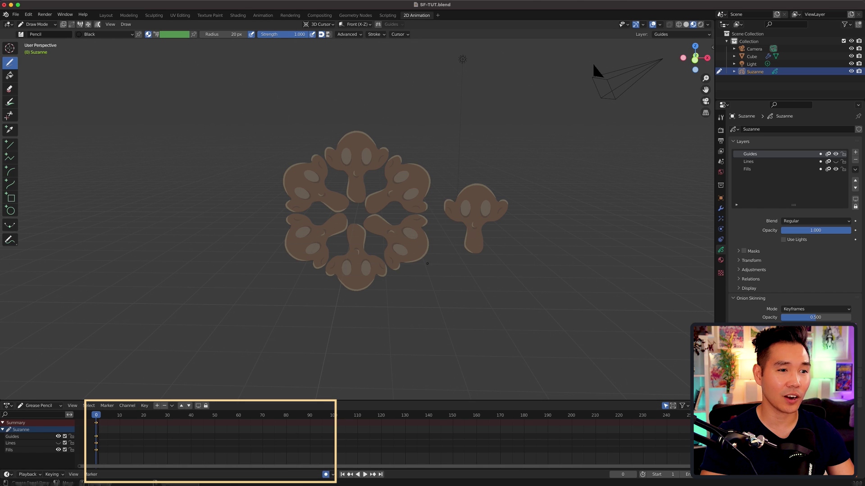
key("y")
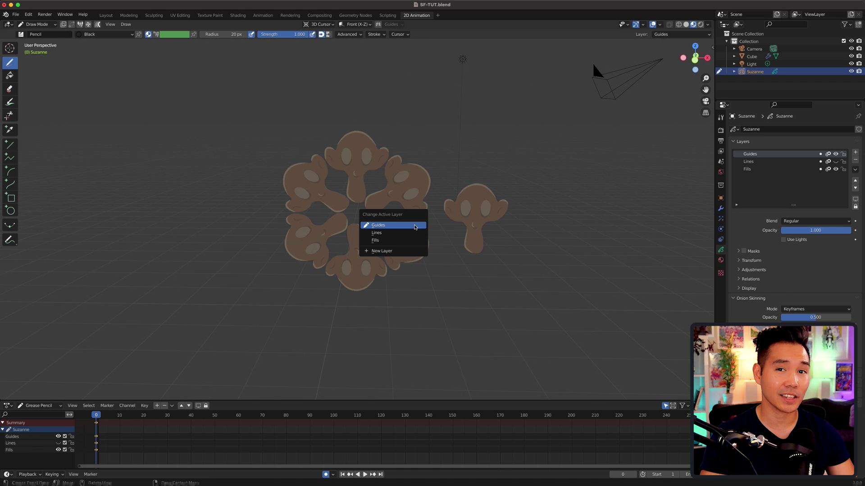
left_click(415, 228)
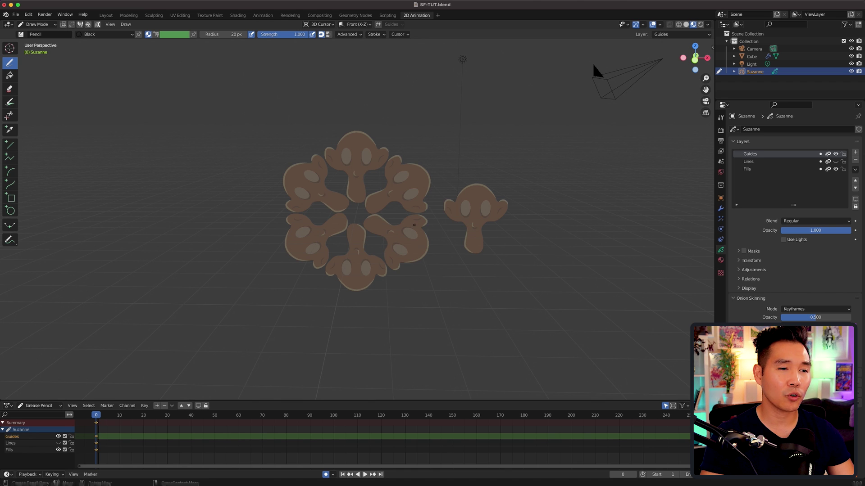
Step: In front view, draw a vertical line with the Line tool down the centre of the single Suzanne on the Guides layer
key("KP_1")
left_click(10, 145)
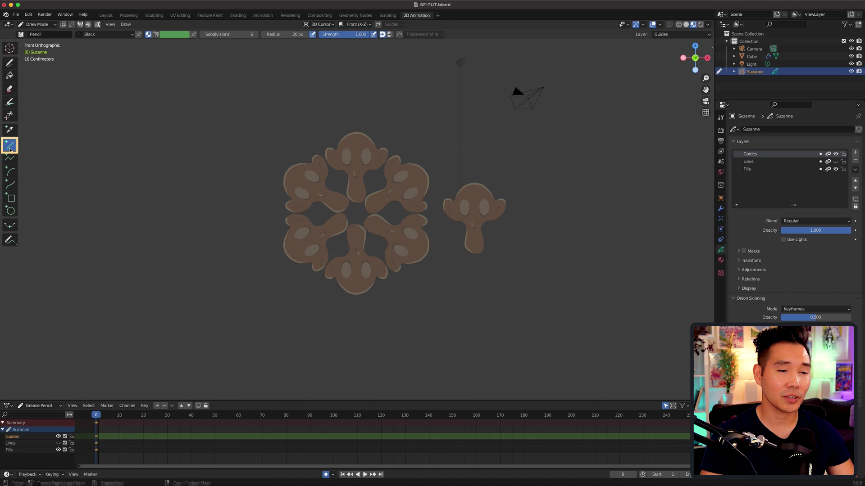
scroll(509, 251, "up", 2)
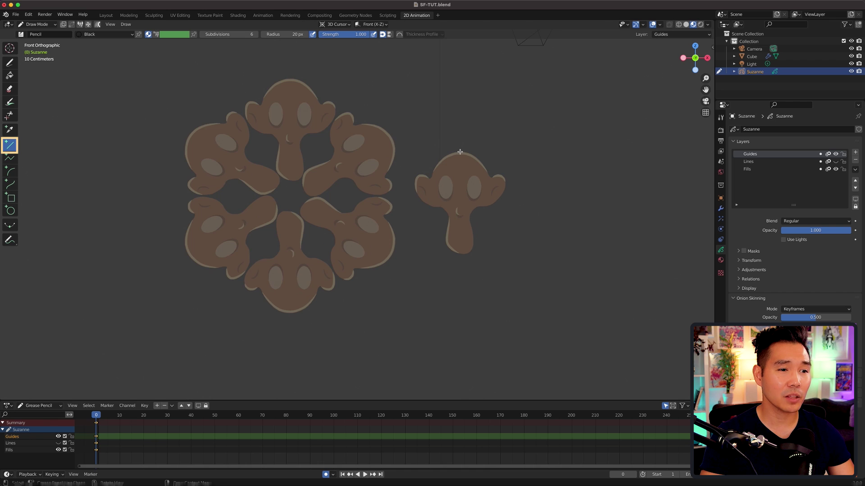
left_click_drag(460, 153, 459, 266)
key("Return")
Step: In Edit Mode, adjust the vertical guide line's position along Z so its lower end sits below Suzanne's chin
key("Tab")
key("g")
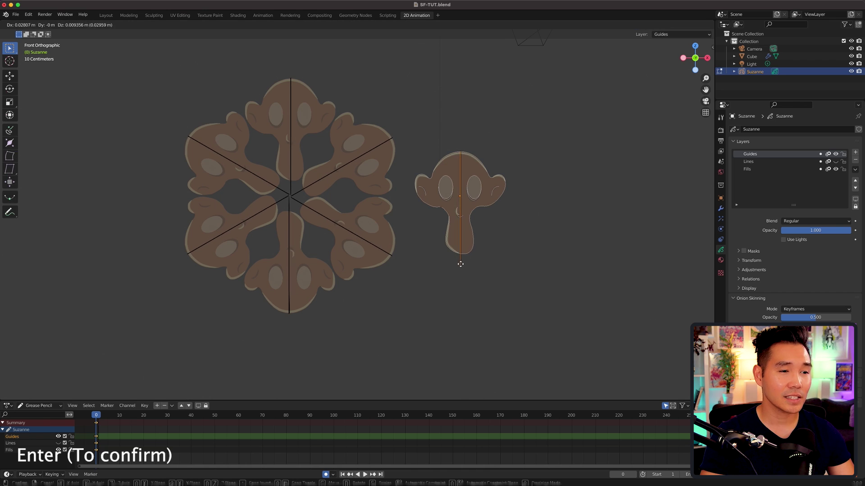
key("z")
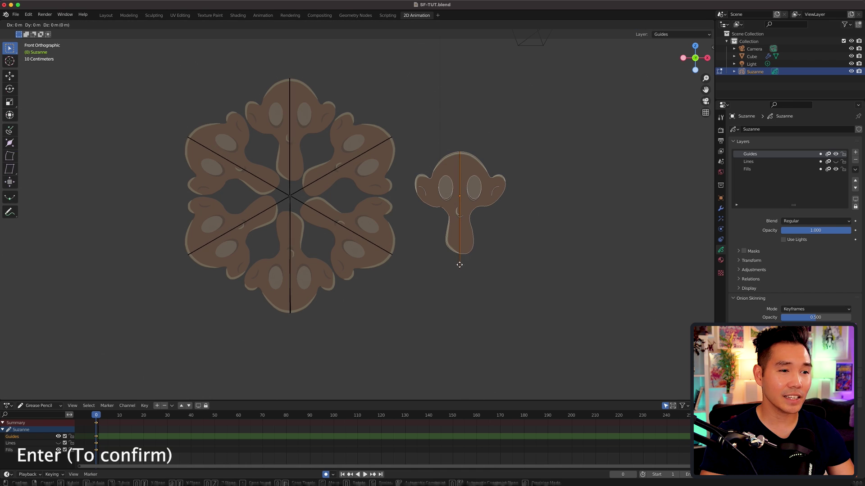
left_click(459, 266)
key("g")
key("z")
key("Escape")
Step: Duplicate the vertical guide stroke and rotate the copy 90° about Y
key("shift+d")
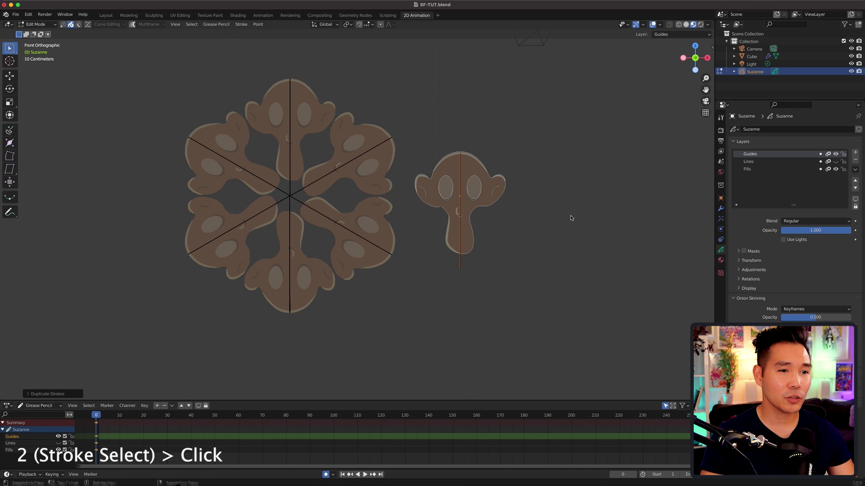
key("r")
key("y")
type("90")
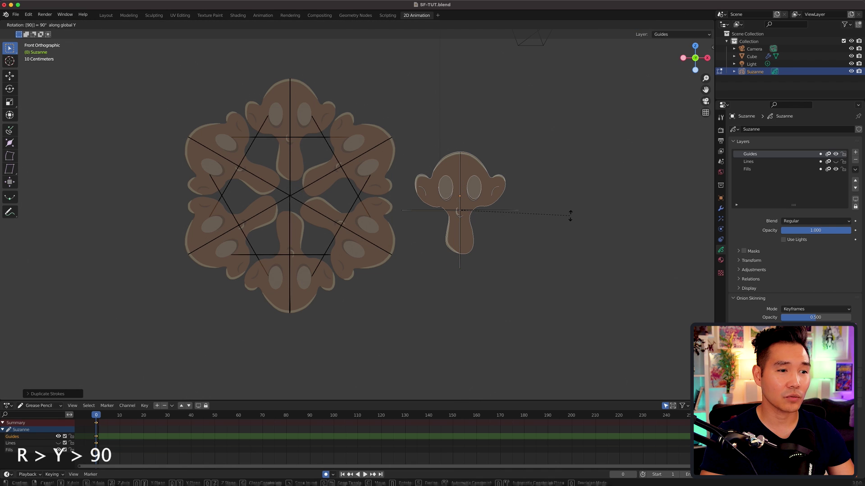
key("Return")
Step: Move the horizontal guide up along Z to Suzanne's ears and scale it along X until the instances' guides form a closed hexagon
key("g")
key("z")
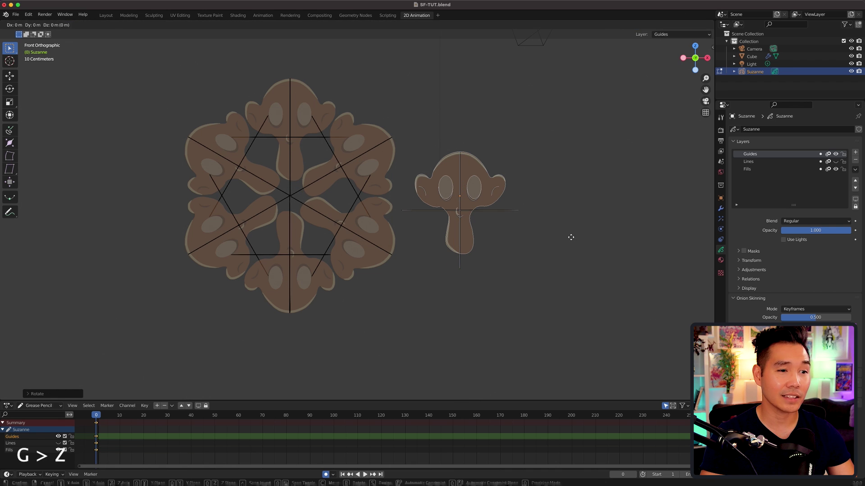
left_click(573, 210)
key("s")
key("x")
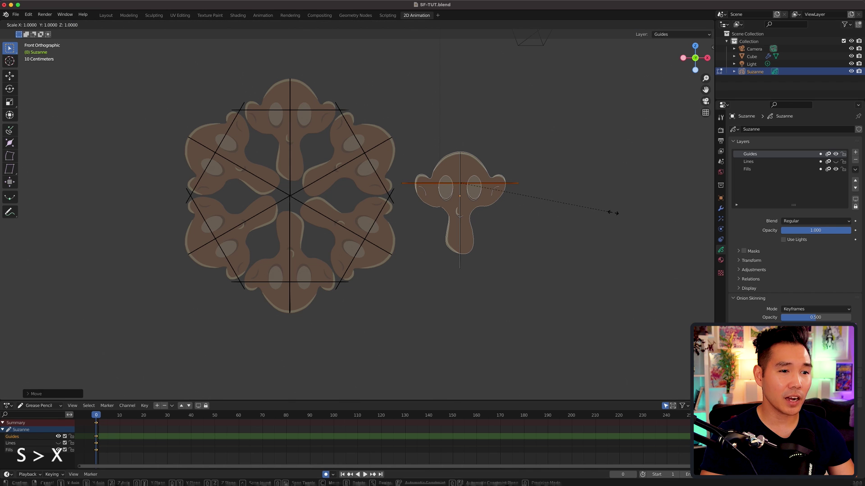
left_click(589, 211)
Step: Extrude both end points of the horizontal guide and scale them together at the vertical guide's lower end to form a triangle
key("1")
left_click(410, 183)
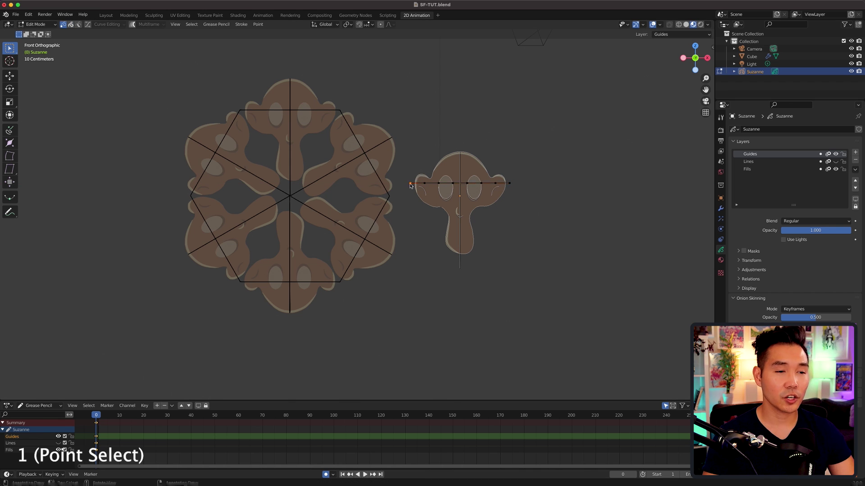
left_click(509, 183, "shift")
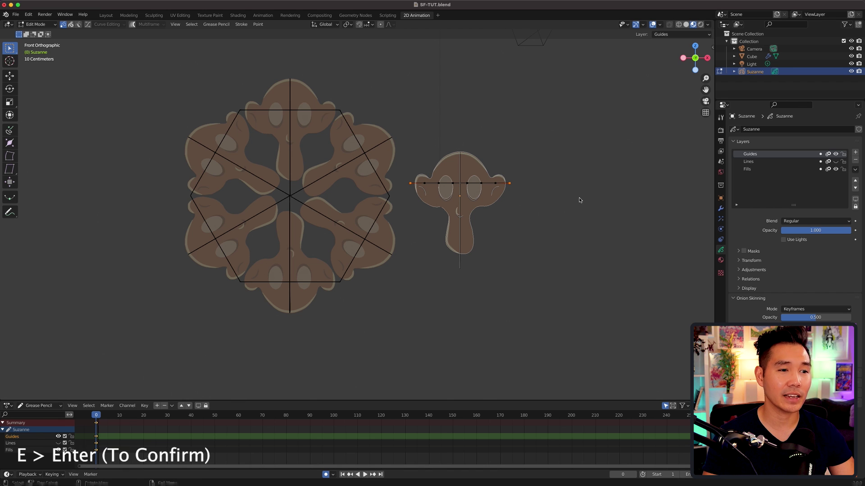
key("e")
key("Return")
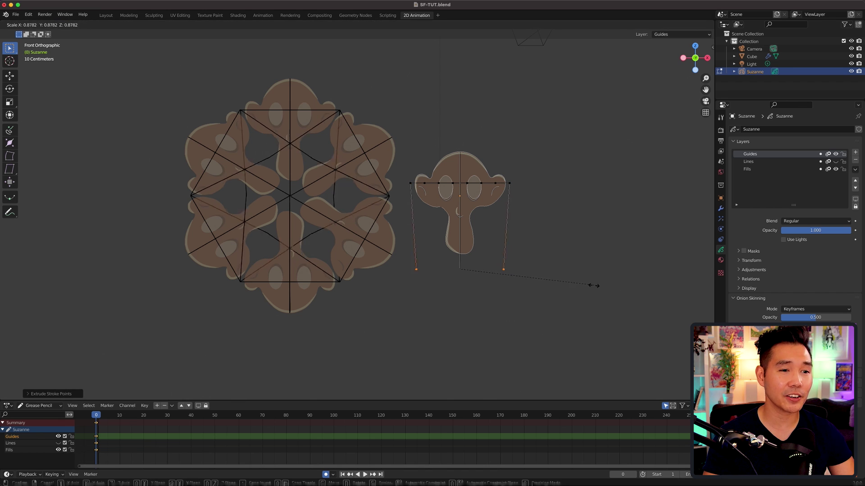
key("s")
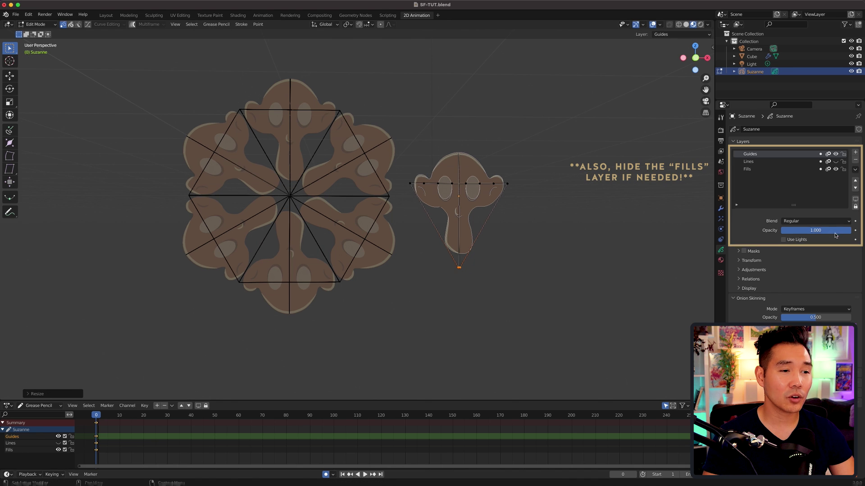
Step: Lower the Guides layer's opacity to 0.335 and hide the Fills layer
left_click_drag(835, 232, 804, 230)
left_click(835, 169)
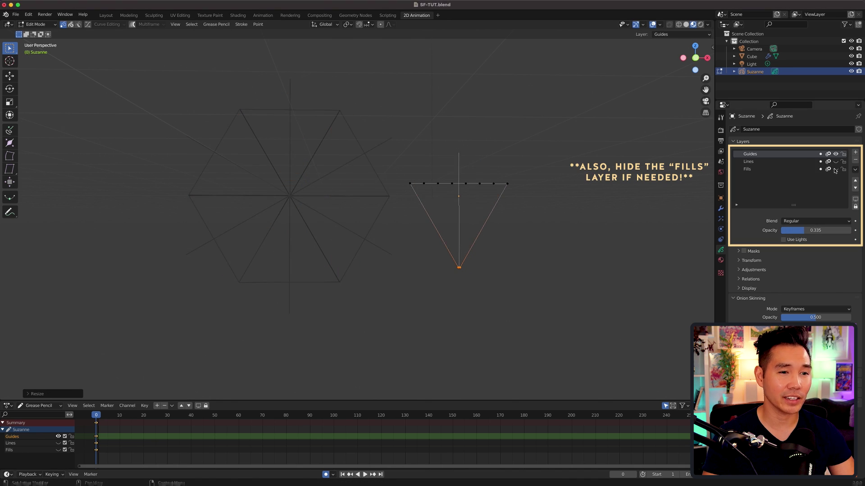
Step: Add a grease pencil layer named Sketch below Guides and turn off Use Lights for it
left_click(856, 152)
double_click(755, 162)
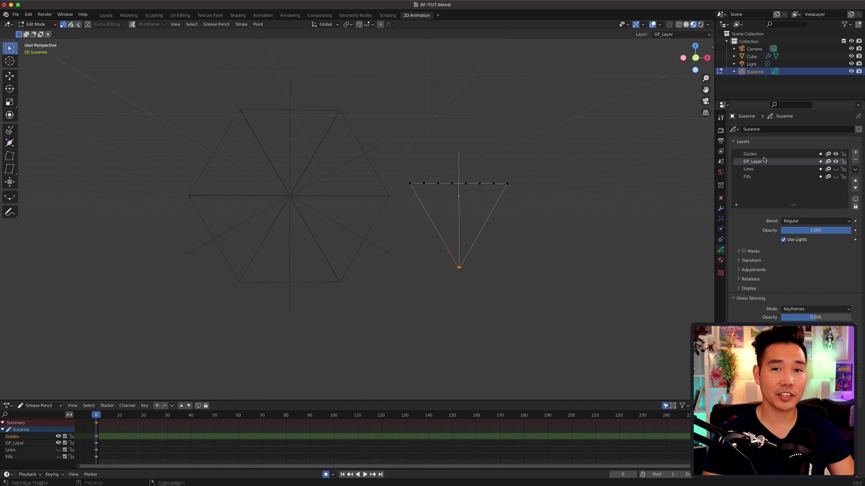
type("Sketch")
key("Return")
left_click(783, 239)
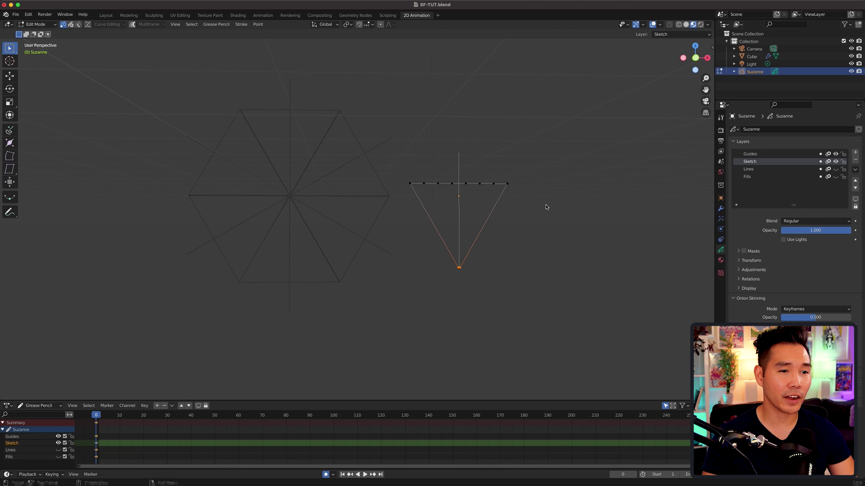
Step: Add a Mirror modifier on the X axis to the Suzanne grease pencil object
left_click(721, 209)
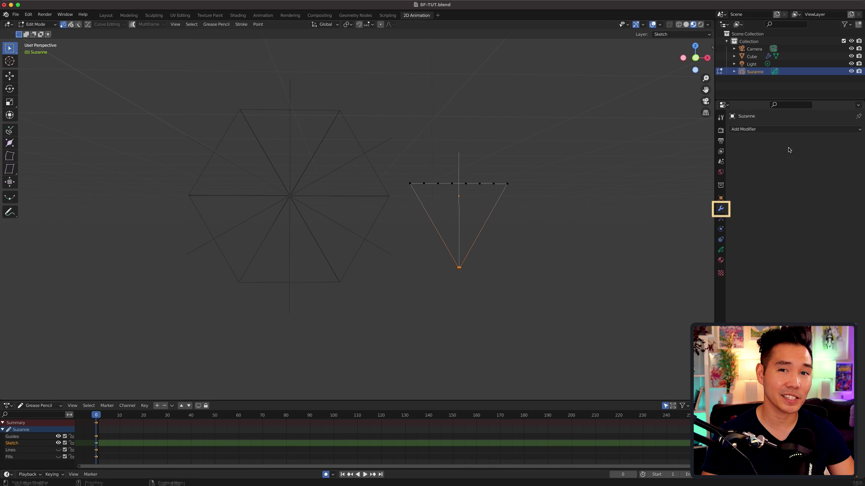
left_click(792, 130)
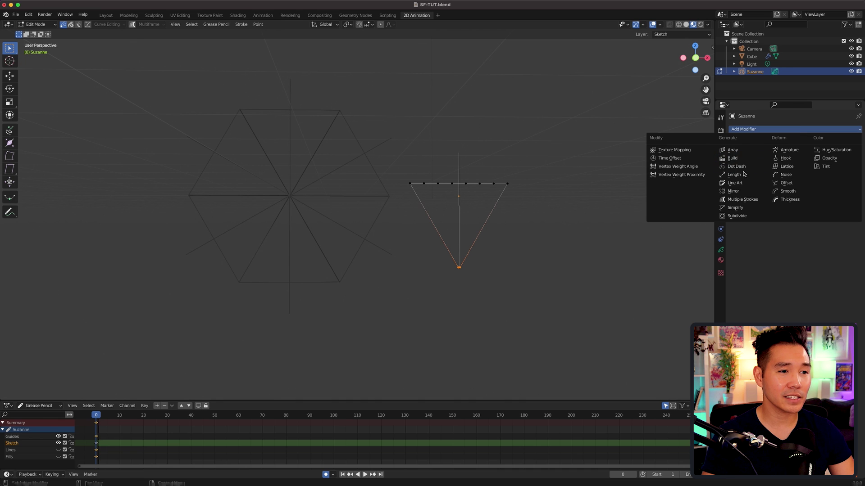
left_click(739, 192)
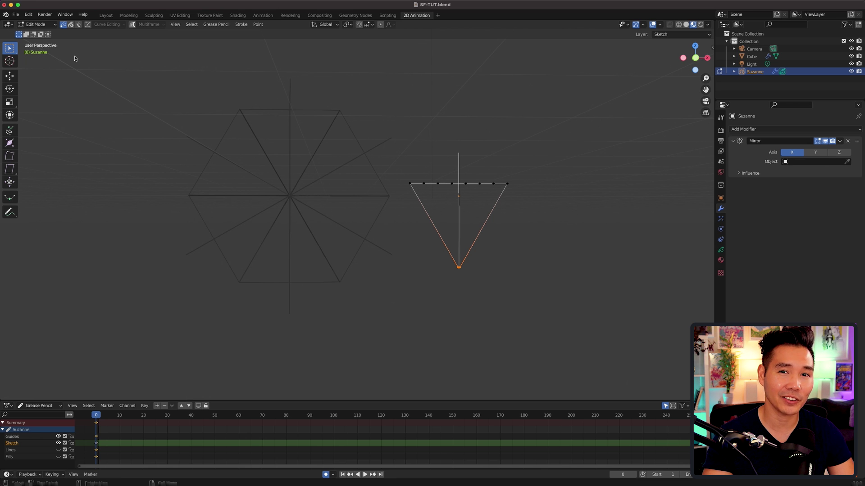
Step: In Draw Mode with the Draw tool, rough out the snowflake arm's leaves, pointed tip and chevrons over the triangular guide
left_click(37, 25)
left_click(36, 58)
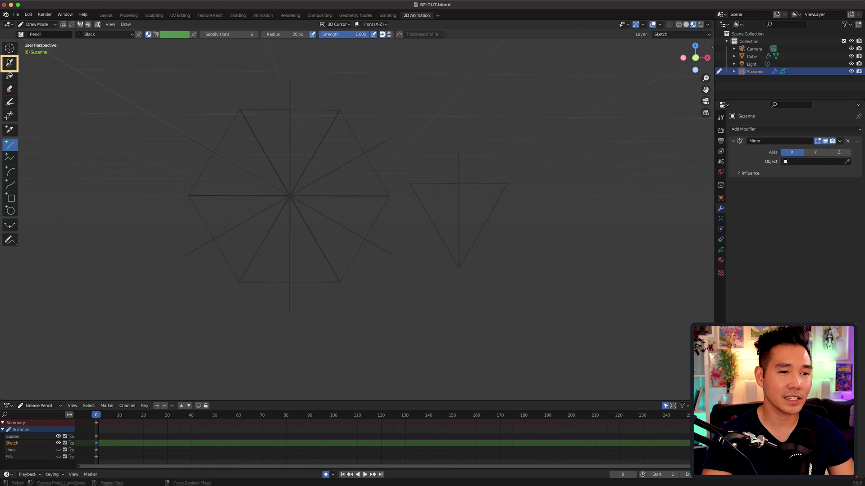
left_click(10, 62)
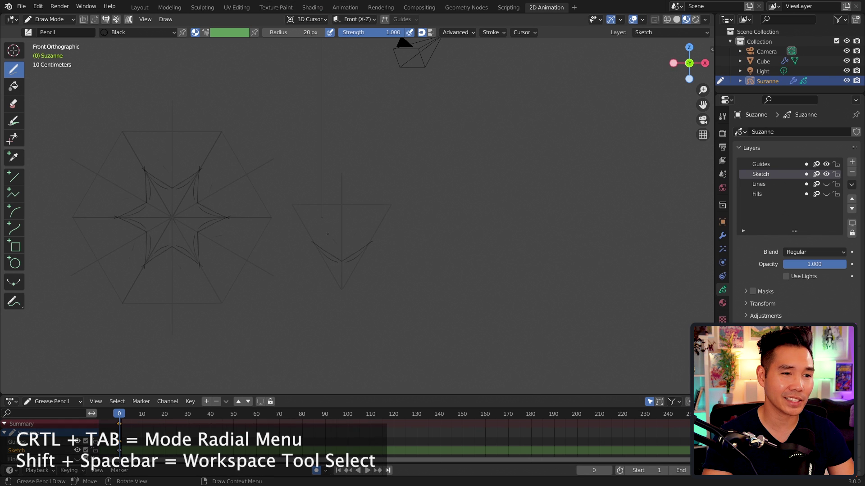
mouse_move(325, 239)
left_mouse_down()
mouse_move(307, 208)
mouse_move(332, 232)
left_mouse_up()
left_click_drag(341, 203, 339, 165)
left_click_drag(336, 239, 336, 212)
left_click_drag(106, 153, 104, 169)
left_click_drag(244, 250, 264, 268)
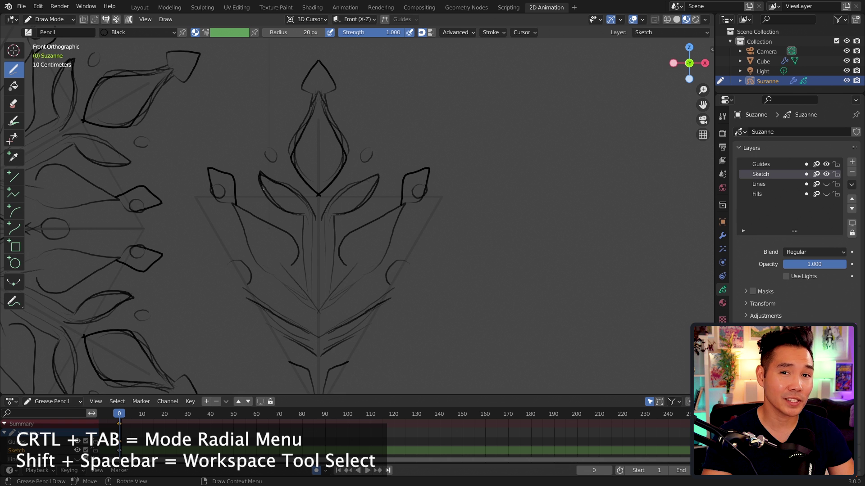
left_click_drag(263, 190, 283, 208)
scroll(284, 208, "down", 3)
mouse_move(323, 167)
left_mouse_down()
mouse_move(317, 180)
mouse_move(338, 201)
left_mouse_up()
mouse_move(334, 216)
left_mouse_down()
mouse_move(335, 266)
mouse_move(293, 232)
left_mouse_up()
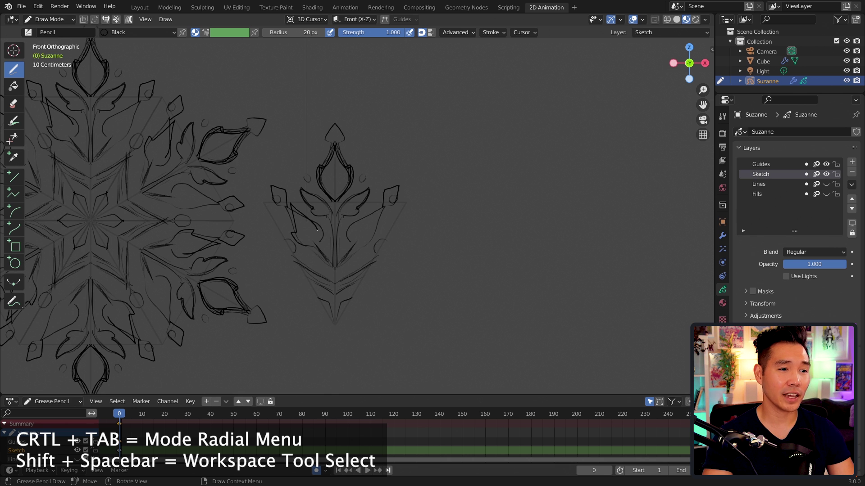
Step: Rework the snowflake arm's side leaves inside the guide triangle, switching tools for a correction and redoing the undone leaf strokes
scroll(221, 244, "up", 2)
key("shift+space")
left_click(218, 261)
mouse_move(298, 248)
left_mouse_down()
mouse_move(285, 237)
mouse_move(251, 252)
mouse_move(297, 264)
left_mouse_up()
key("shift+space")
left_click(314, 212)
key("ctrl+shift+z")
key("ctrl+shift+z")
key("ctrl+shift+z")
key("ctrl+shift+z")
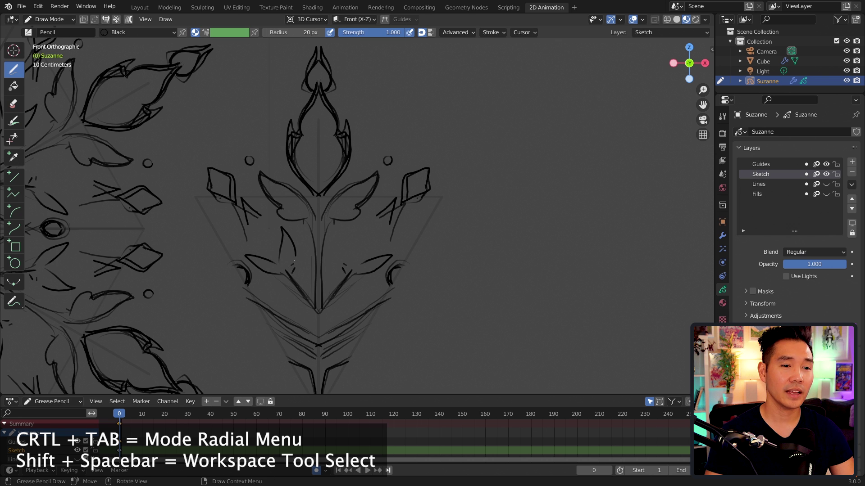
key("ctrl+shift+z")
key("ctrl+shift+z")
key("ctrl+shift+z")
key("ctrl+shift+z")
key("ctrl+shift+z")
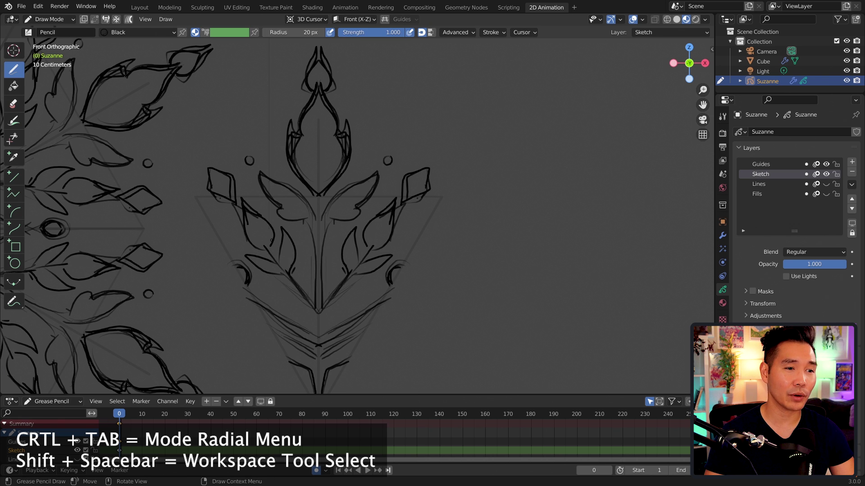
Step: Add detail strokes along the snowflake arm's central stem, side leaves and lower tip, undoing the last two changes
left_click_drag(312, 223, 315, 319)
left_click_drag(287, 266, 266, 251)
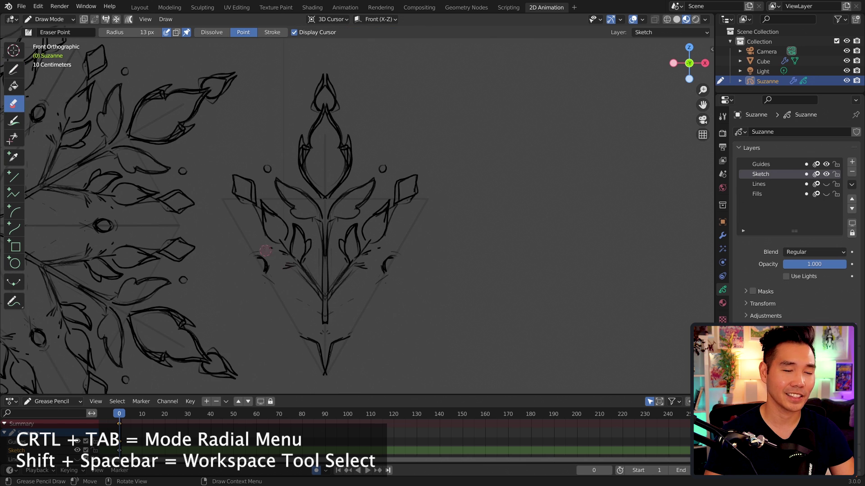
key("d")
scroll(326, 240, "down", 4)
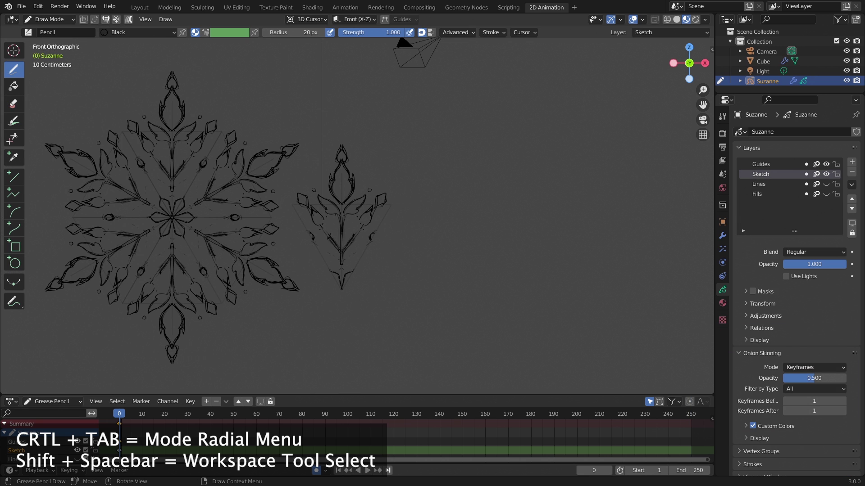
key("ctrl+z")
key("ctrl+z")
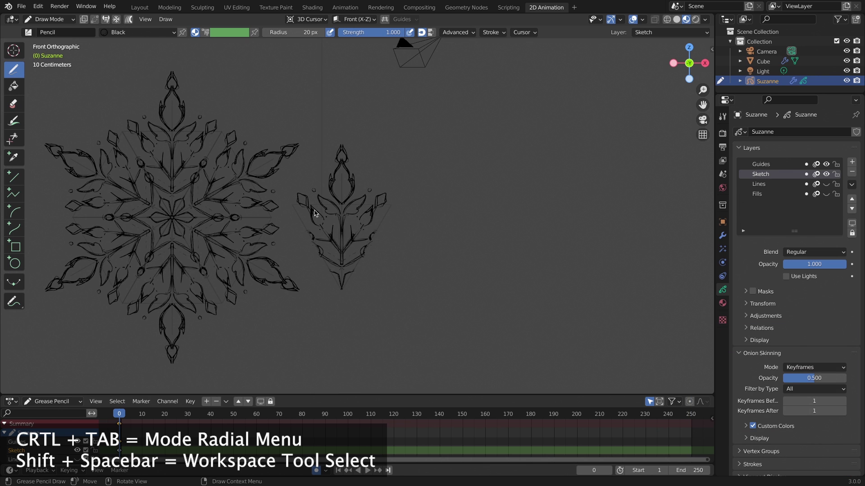
scroll(335, 216, "up", 1)
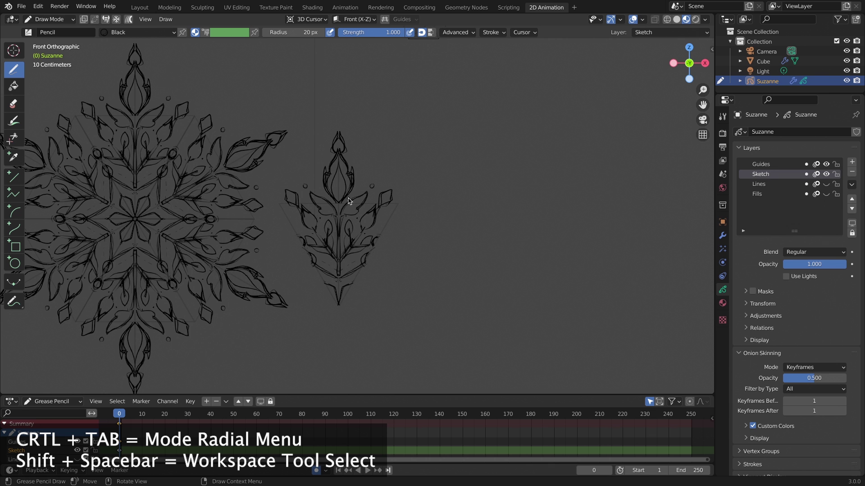
scroll(338, 163, "down", 1)
scroll(341, 291, "down", 1)
middle_click_drag(342, 291, 284, 275)
key("KP_1")
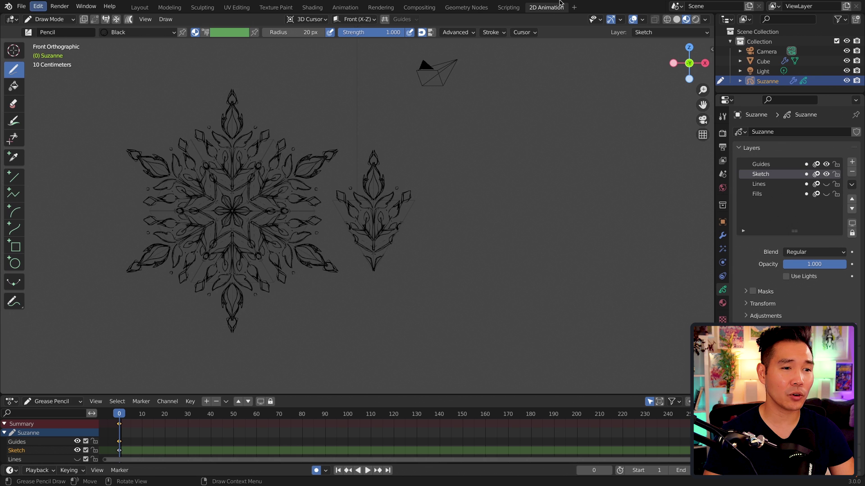
Step: Hide the Guides layer, set the Sketch layer's opacity to 0.280 and lock it
left_click(826, 164)
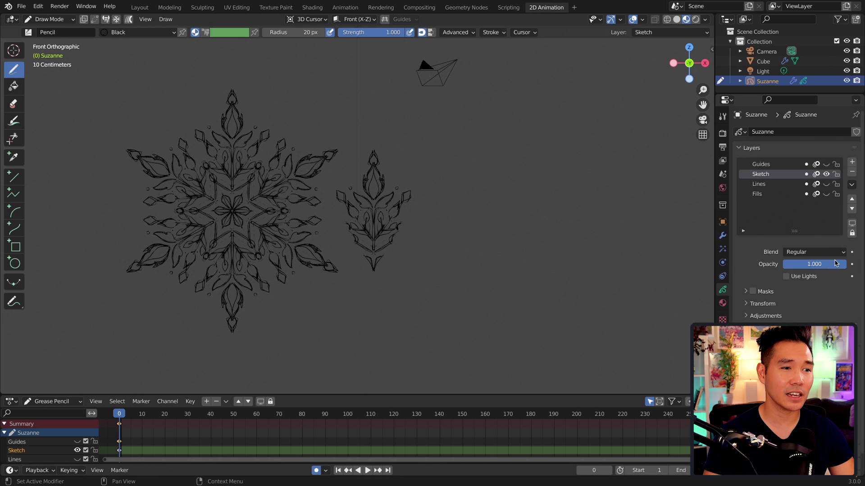
mouse_move(837, 264)
left_mouse_down()
mouse_move(784, 264)
mouse_move(800, 264)
left_mouse_up()
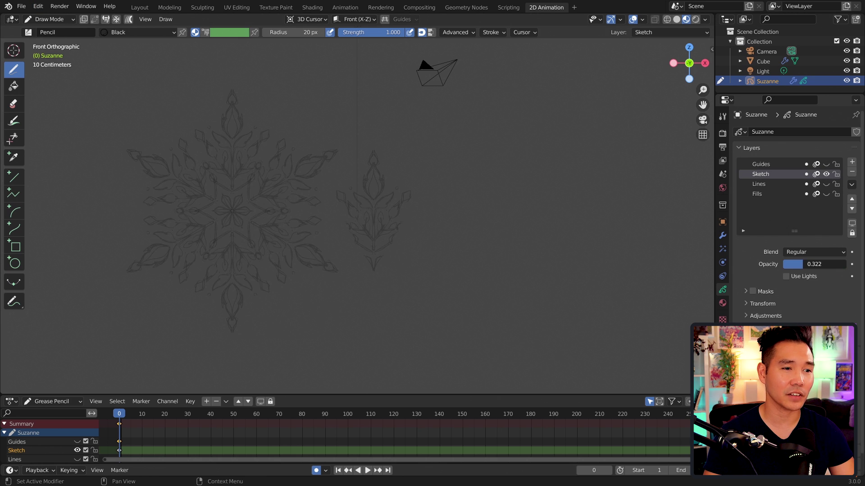
left_click(836, 174)
Step: Delete the Lines and Fills layers from the Suzanne grease pencil object
left_click(794, 185)
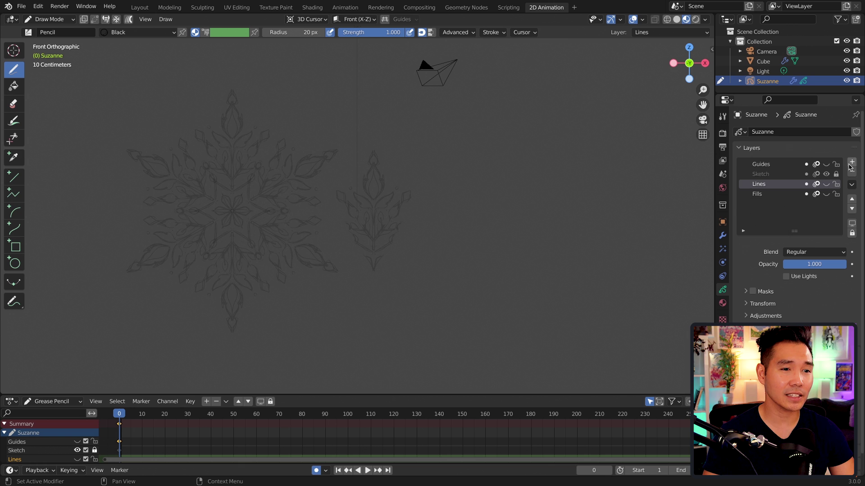
left_click(851, 172)
left_click(851, 171)
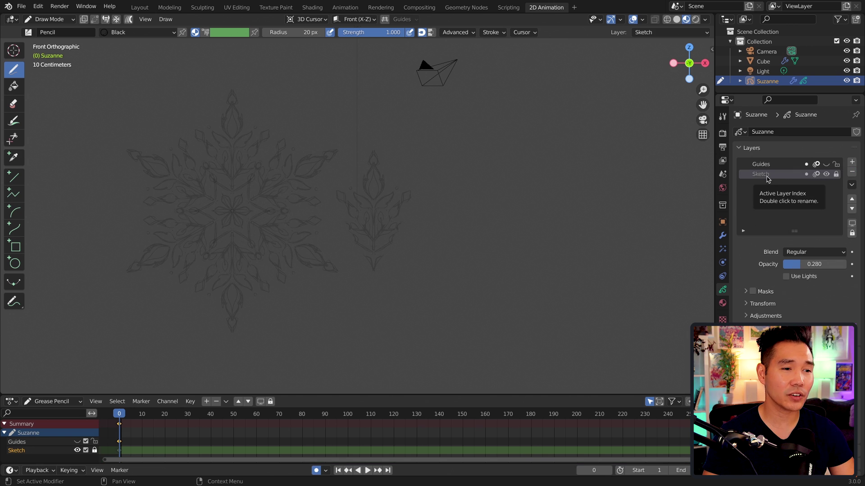
Step: Add a new layer named Outline at the end of the layer list and turn off Use Lights for it
left_click(852, 162)
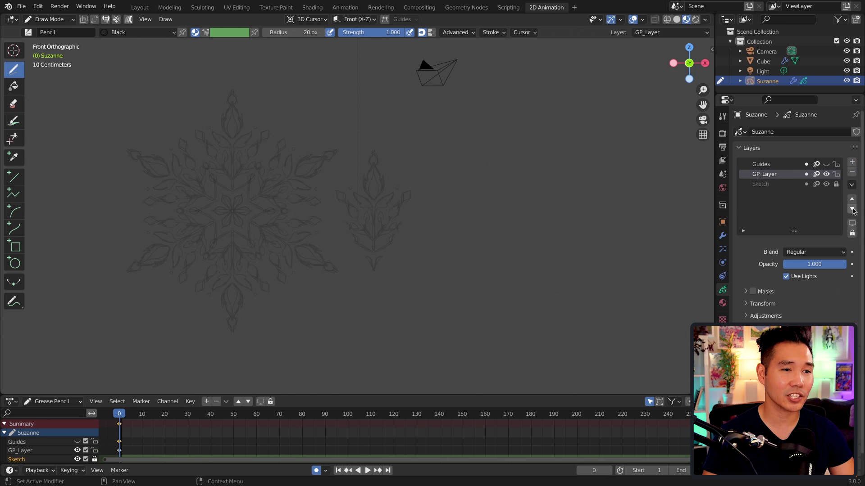
left_click(852, 208)
double_click(764, 184)
type("Outline")
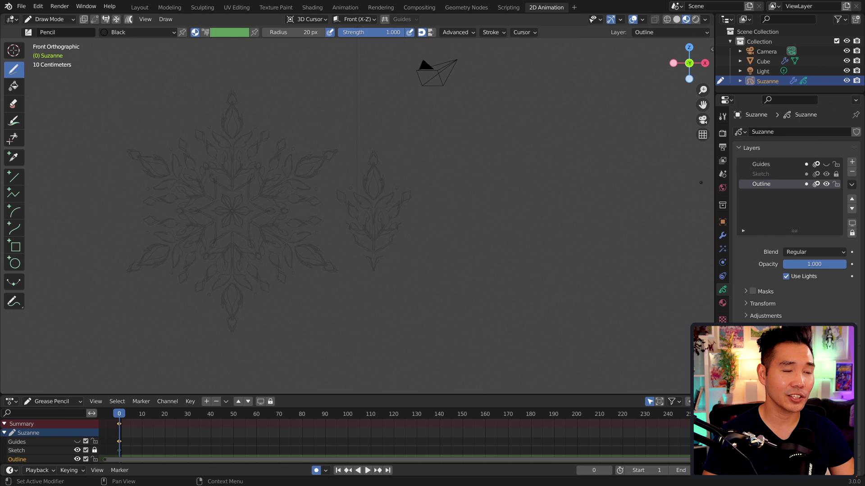
left_click(786, 277)
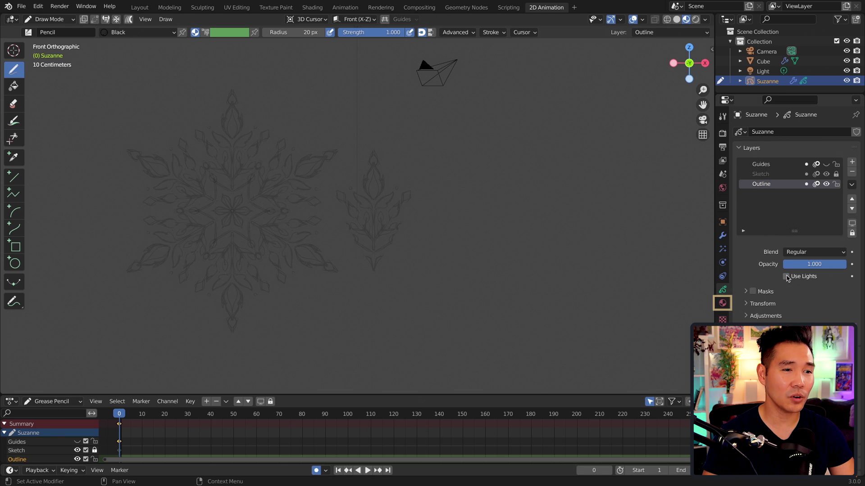
Step: With the Black material selected, turn off radius pressure for the Pencil brush and set its radius to 50 px
left_click(723, 302)
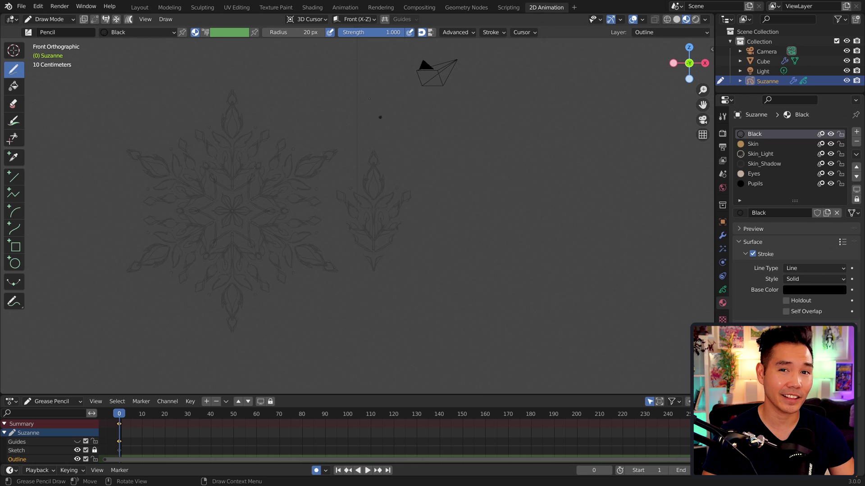
left_click(330, 33)
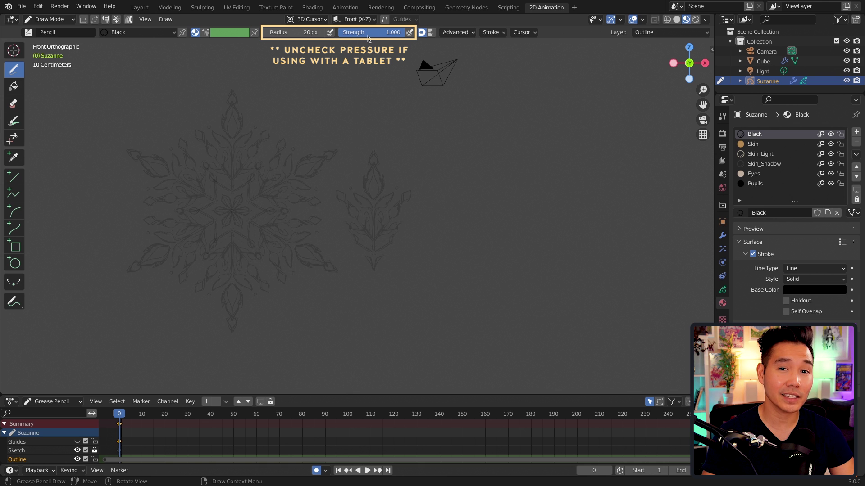
left_click(302, 36)
type("50")
key("Return")
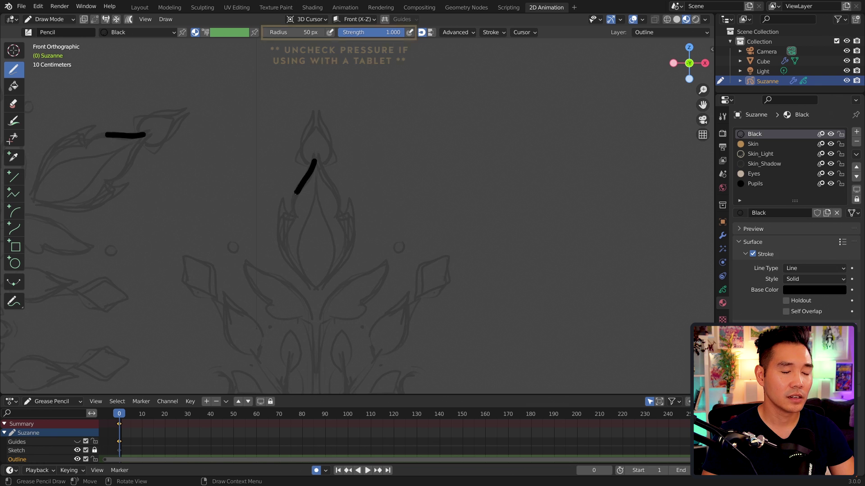
Step: Trace the arm's tip bud and the upper curves of the large petal below it in thick black strokes
left_click_drag(85, 150, 103, 181)
left_click_drag(293, 219, 335, 220)
left_click_drag(299, 126, 309, 145)
left_click_drag(144, 135, 183, 114)
left_click_drag(315, 118, 321, 164)
scroll(321, 165, "down", 2)
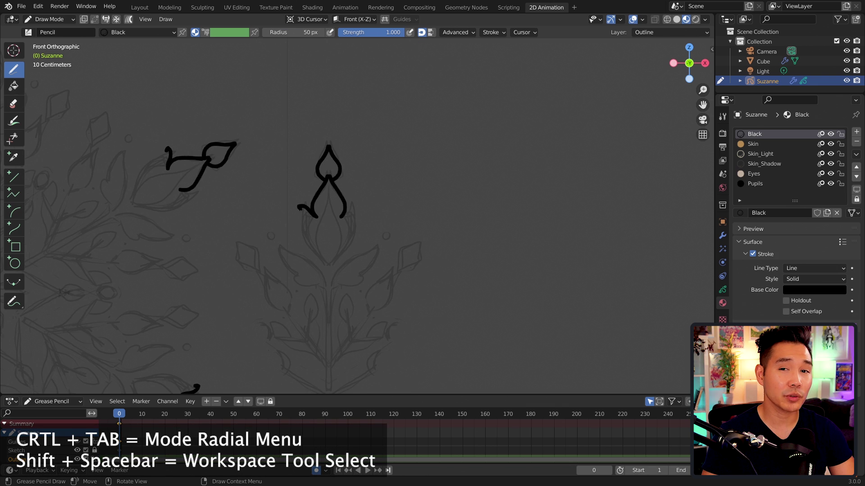
left_click_drag(322, 262, 341, 217)
Step: Continue in Draw mode with the Draw tool, outlining the large petal, the wing-shaped leaves beneath it and the forked lower end of the arm
key("shift+space")
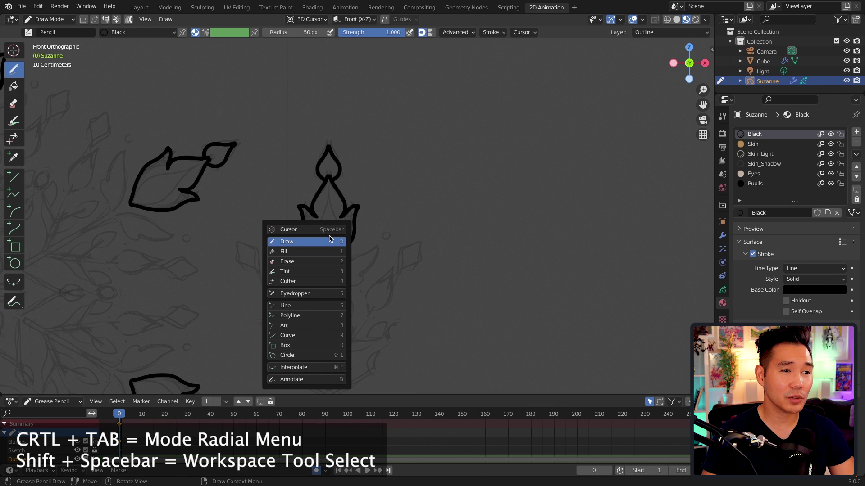
key("ctrl+Tab")
left_click(391, 248)
key("shift+space")
left_click_drag(354, 218, 352, 212)
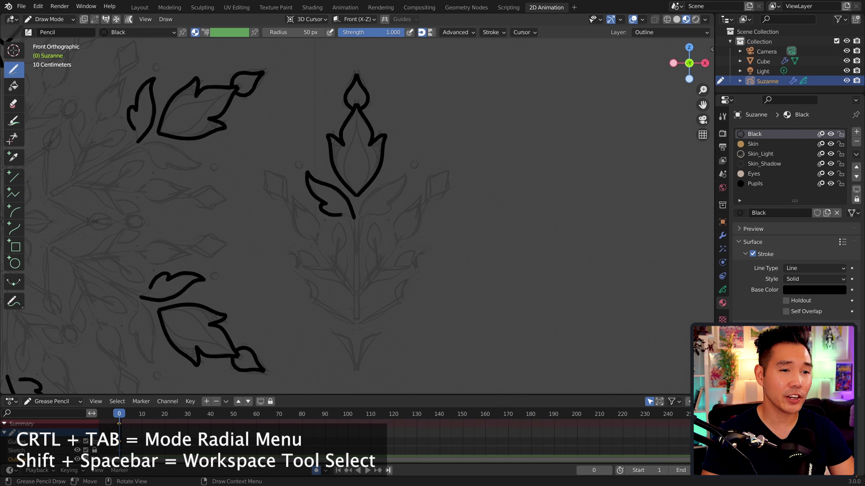
scroll(342, 215, "down", 3)
left_click_drag(376, 250, 361, 273)
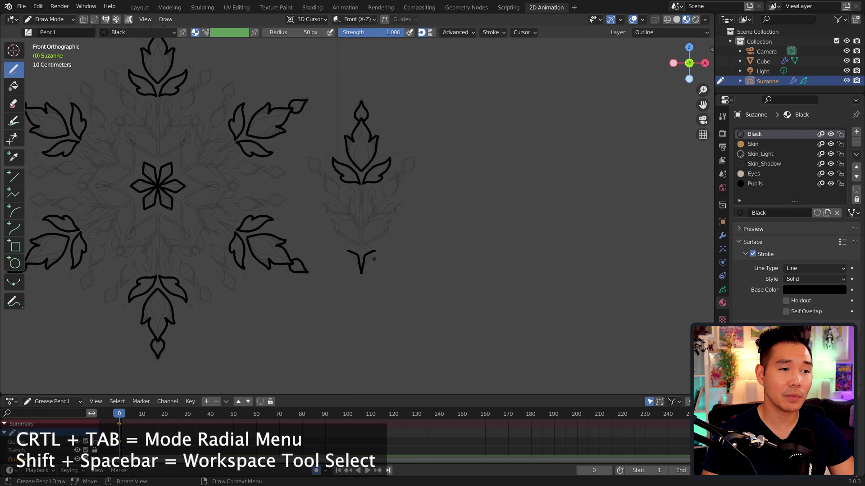
Step: Outline the arm's lower diagonal edges, central stem and side branches with their leaf buds, and save the file
left_click_drag(333, 237, 360, 254)
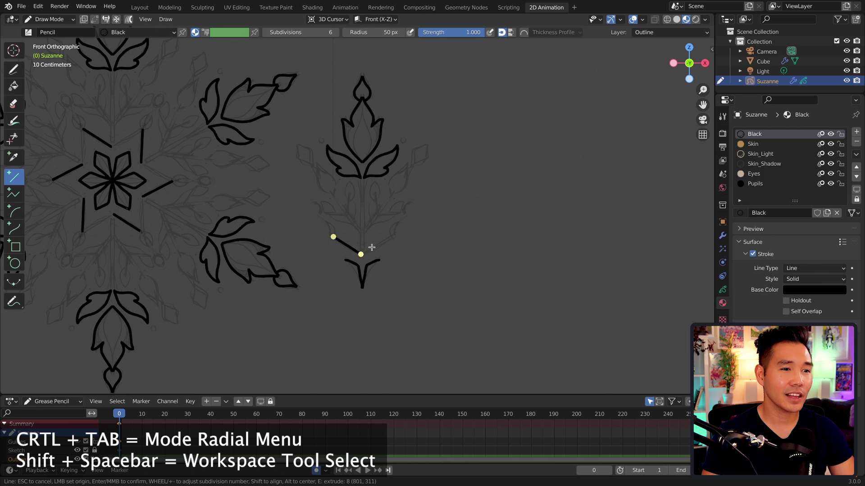
key("Return")
left_click_drag(360, 177, 361, 254)
key("Return")
key("ctrl+s")
left_click_drag(333, 194, 359, 231)
key("Return")
key("shift+space")
key("d")
mouse_move(333, 193)
left_mouse_down()
mouse_move(319, 168)
mouse_move(334, 192)
left_mouse_up()
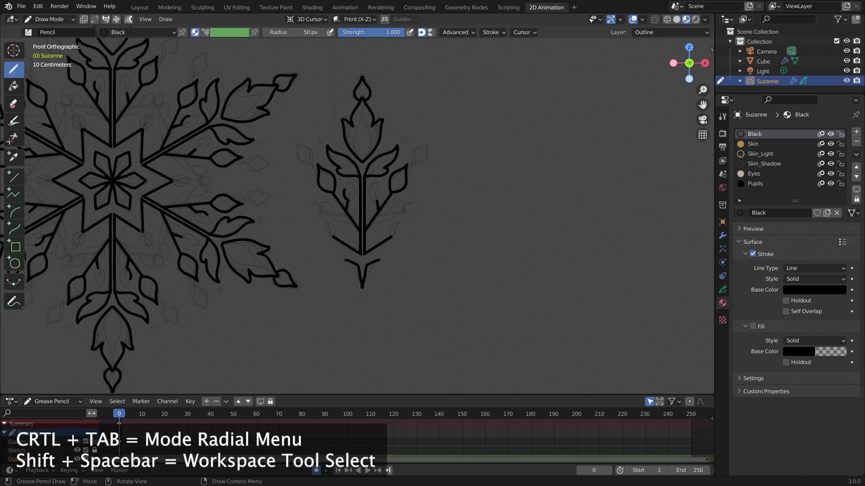
Step: Outline the inner leaves, wavy outer edges, small circles and diamonds, add the inner petal lines, and save the file
mouse_move(354, 193)
left_mouse_down()
mouse_move(356, 221)
mouse_move(333, 212)
left_mouse_up()
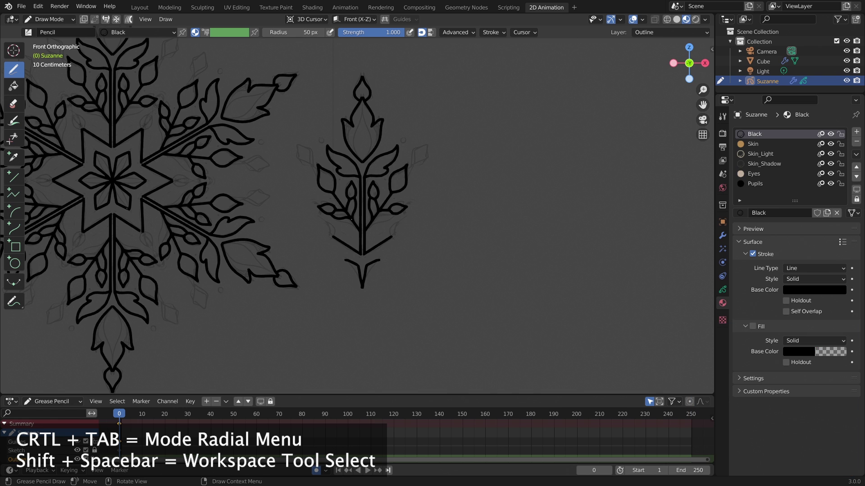
left_click_drag(333, 236, 314, 205)
key("ctrl+s")
left_click_drag(322, 137, 323, 137)
key("ctrl+s")
mouse_move(306, 144)
left_mouse_down()
mouse_move(304, 157)
mouse_move(314, 162)
left_mouse_up()
left_click_drag(363, 100, 353, 132)
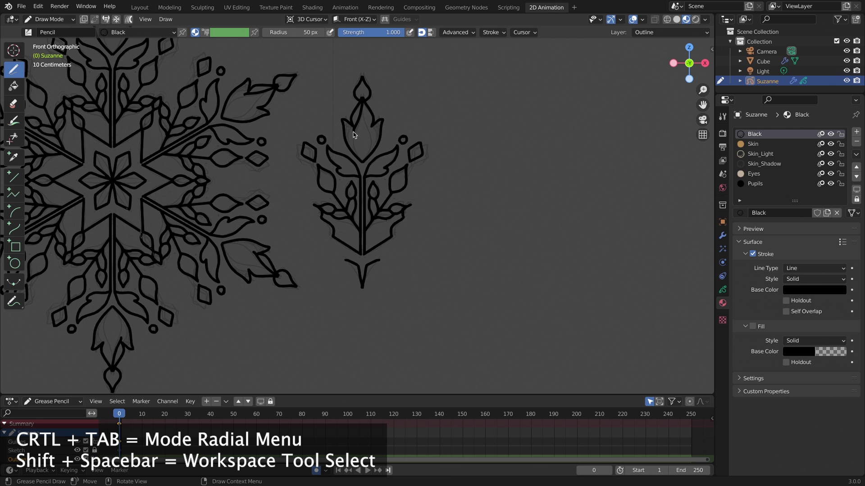
left_click_drag(364, 164, 346, 183)
scroll(347, 232, "up", 2)
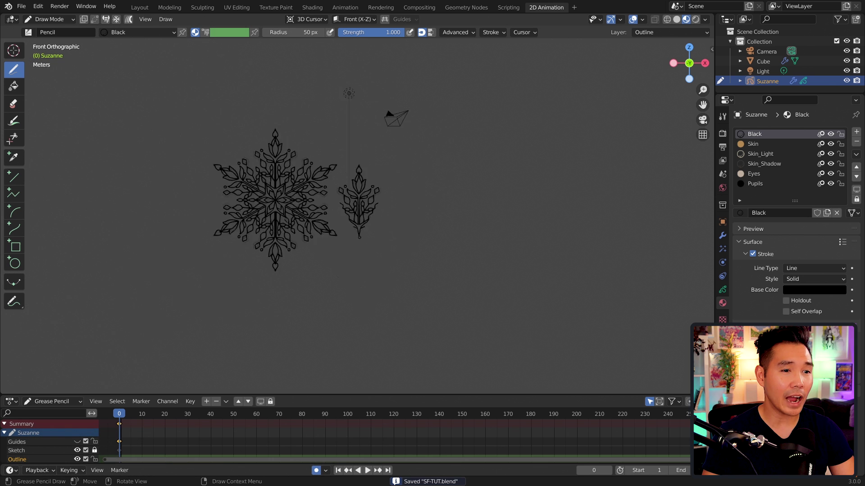
mouse_move(359, 237)
middle_mouse_down()
mouse_move(343, 234)
mouse_move(392, 236)
mouse_move(262, 228)
mouse_move(374, 227)
middle_mouse_up()
Step: Return to Object Mode and apply the Mirror modifier on the Suzanne object
left_click(44, 19)
left_click(46, 31)
scroll(208, 178, "down", 3)
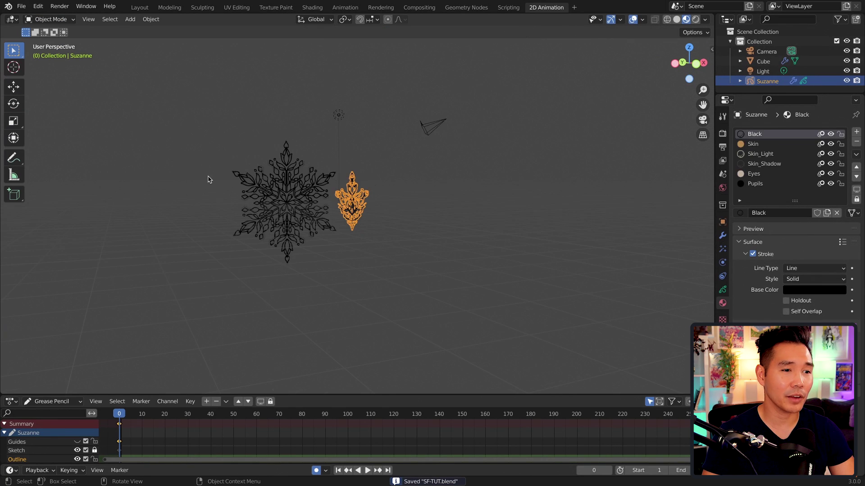
left_click(722, 235)
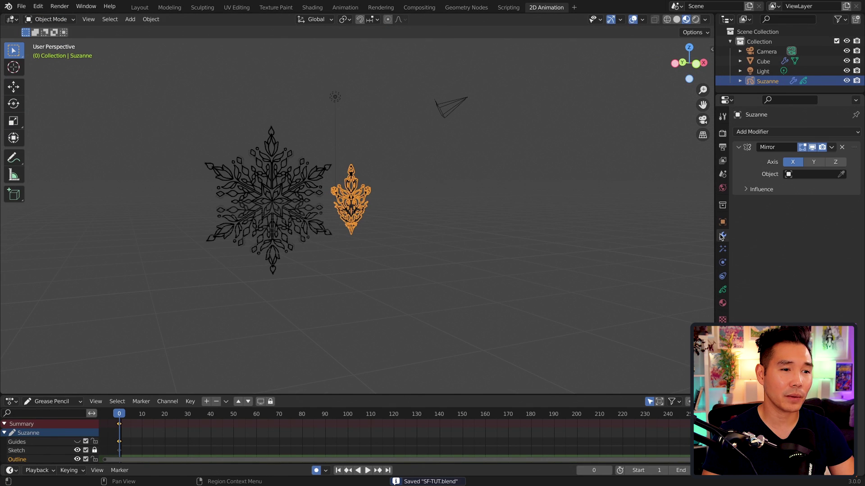
left_click(832, 148)
left_click(787, 158)
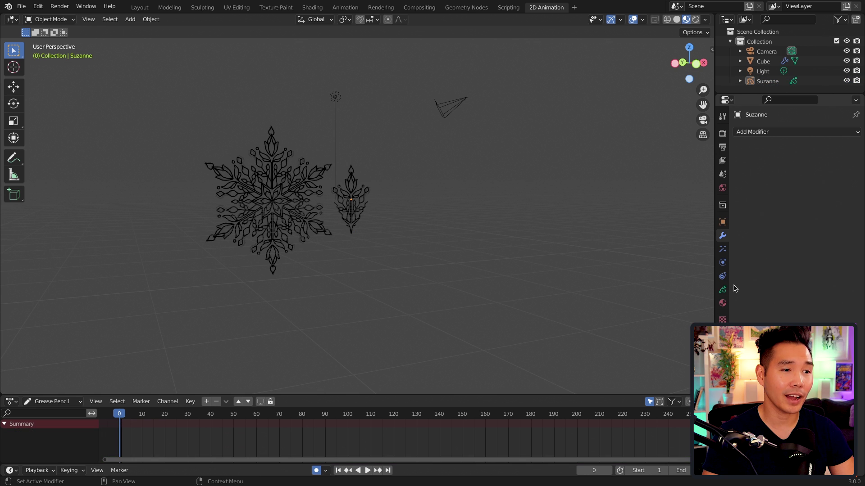
Step: Hide the Sketch layer and add a layer named Fill below Outline in the layer list
left_click(722, 289)
left_click(797, 175)
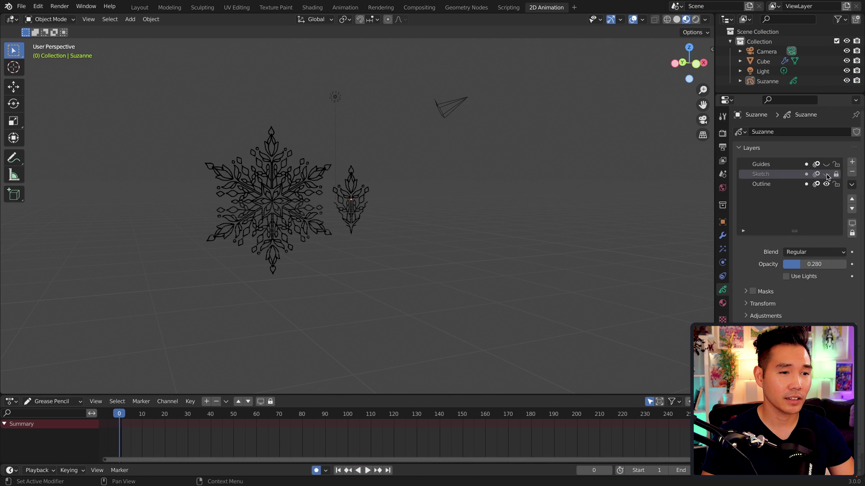
left_click(788, 184)
left_click(852, 162)
left_click(852, 210)
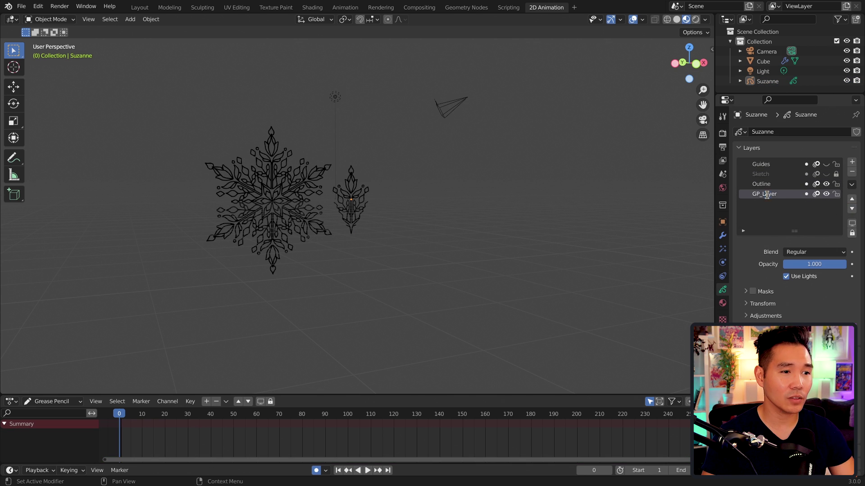
key("Return")
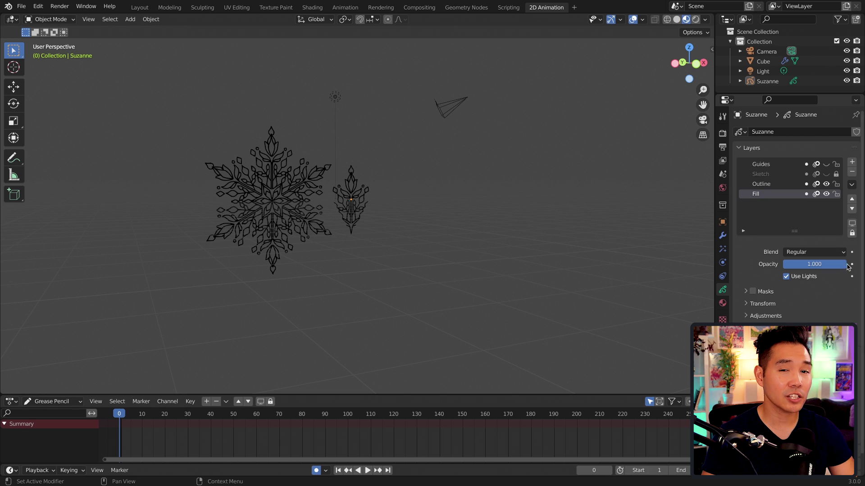
Step: Rename the Skin material as Fill with a white base color, and ready the Fill tool in Draw mode from the front view
left_click(723, 303)
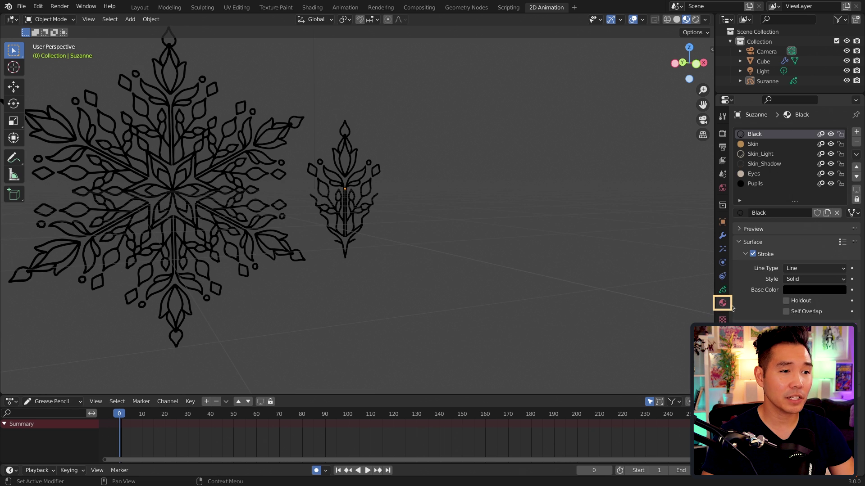
left_click(747, 145)
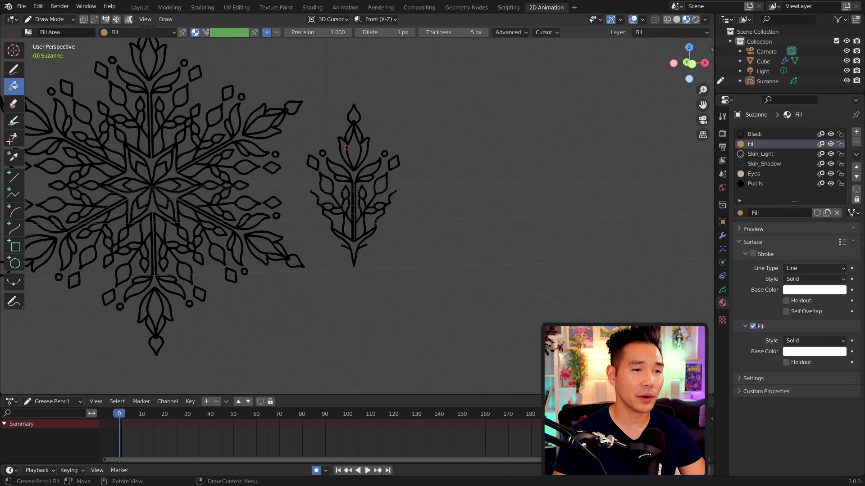
key("KP_1")
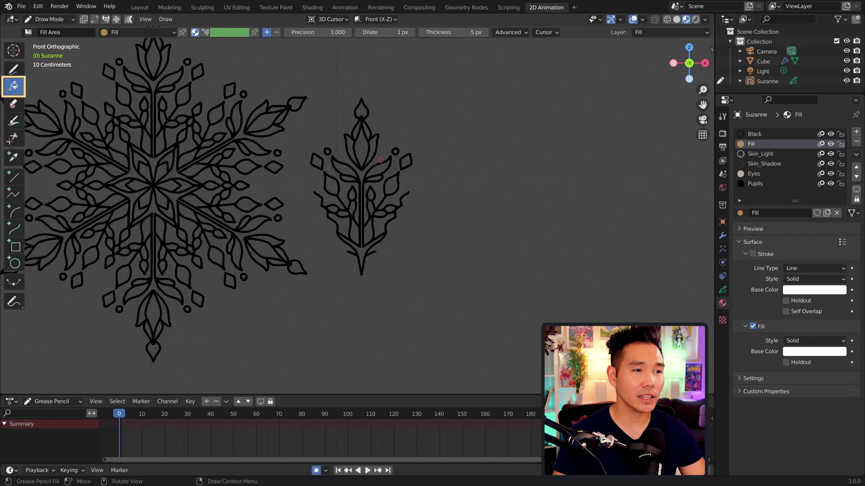
Step: Fill the arm's tip bud, the large petal's sections and the wing-shaped leaves beneath it with white
scroll(346, 148, "up", 4)
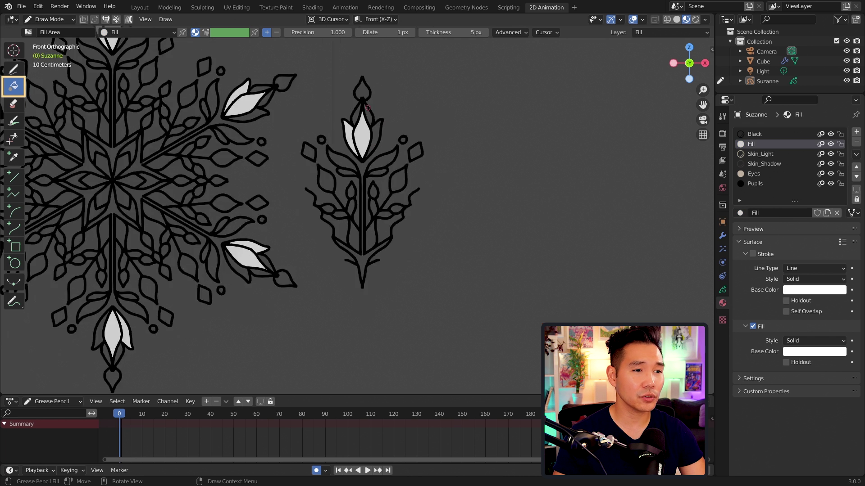
scroll(318, 187, "up", 2)
left_click(333, 168)
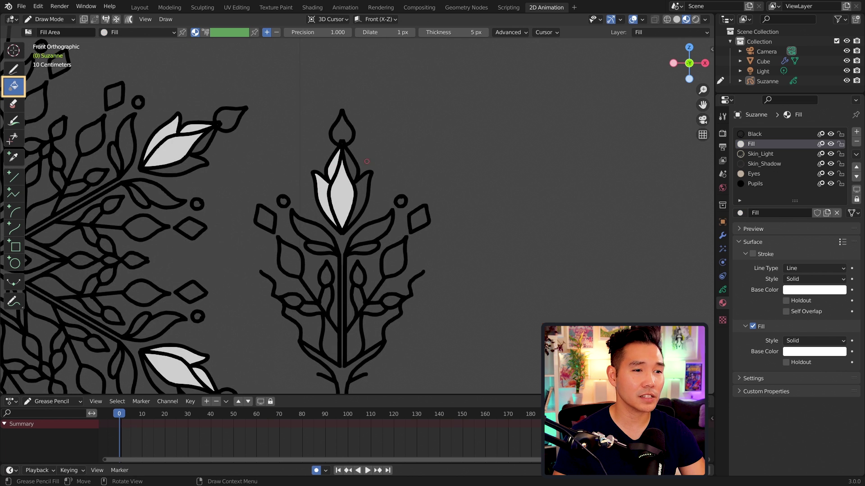
left_click(352, 168)
left_click(361, 197)
left_click(342, 132)
left_click(371, 230)
left_click(311, 231)
left_click(321, 247)
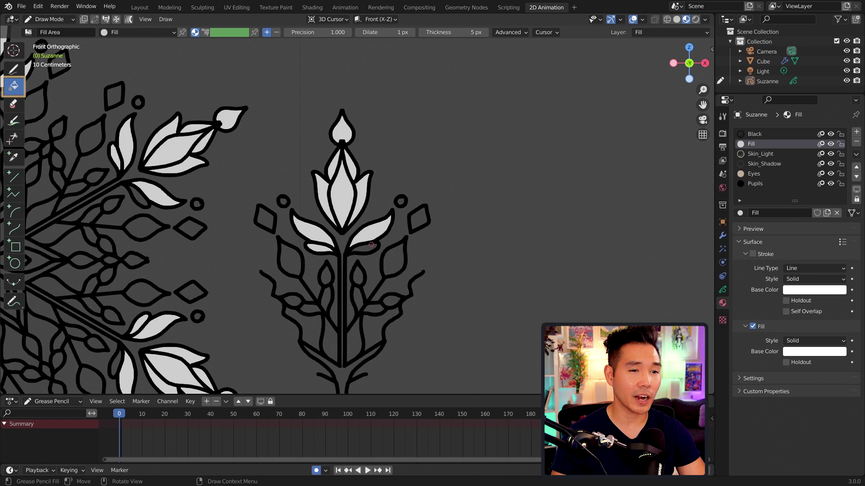
left_click(363, 248)
Step: Fill the side leaf buds, diamond, small inner leaves and the areas beside the central stem with white
left_click(393, 259)
scroll(324, 244, "up", 1)
left_click(247, 222)
left_click(286, 270)
left_click(320, 288)
scroll(325, 322, "up", 2)
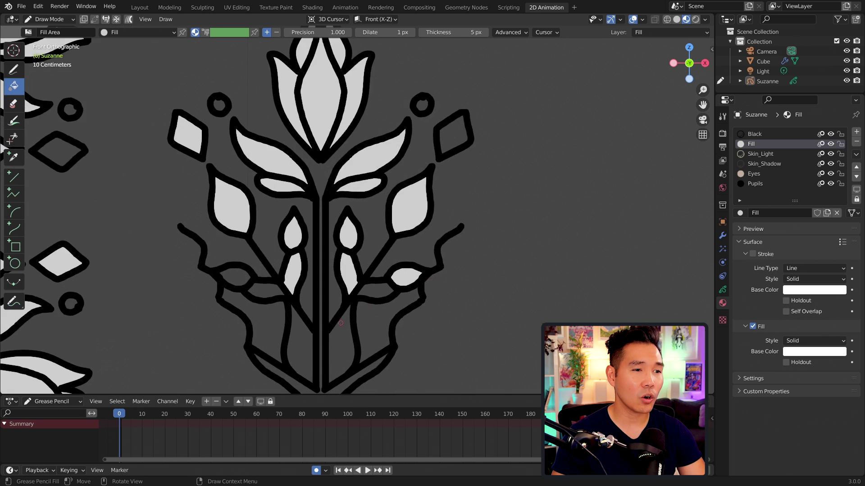
left_click(342, 343)
left_click(301, 342)
left_click(376, 289)
left_click(259, 290)
left_click(237, 283)
scroll(237, 283, "down", 3)
Step: Close the open edges at the arm's forked lower end with boundary strokes, fill the enclosed areas with white, and save the file
middle_click_drag(237, 283, 184, 229, "shift")
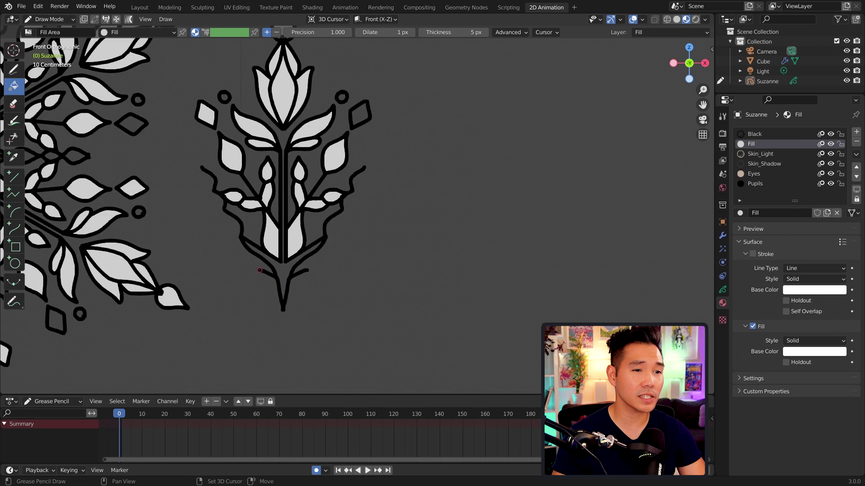
mouse_move(260, 271)
left_mouse_down("shift")
mouse_move(282, 305)
mouse_move(270, 330)
left_mouse_up("shift")
scroll(282, 305, "up", 1)
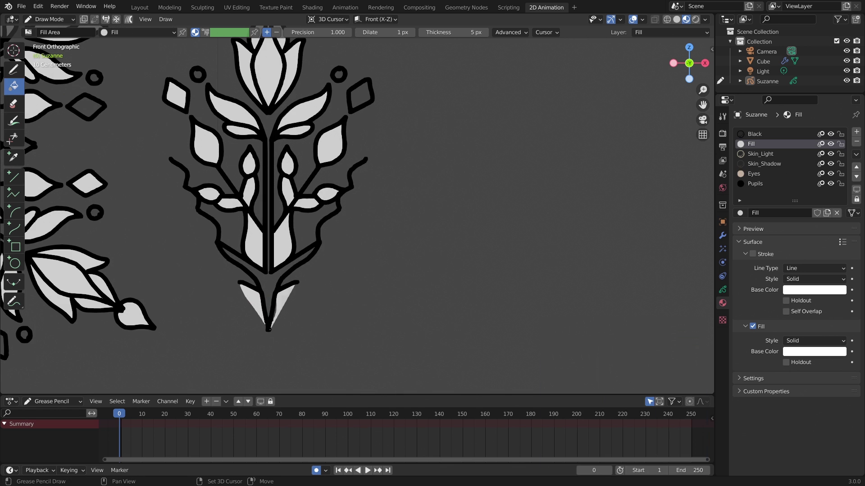
left_click(255, 280)
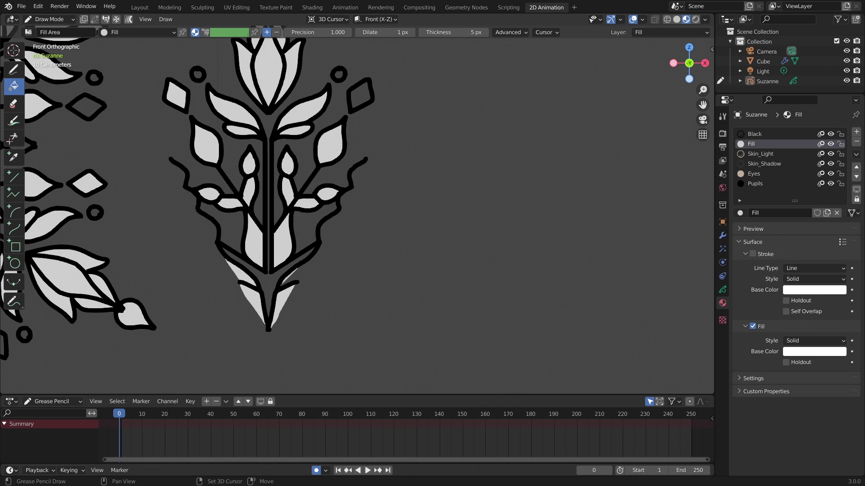
scroll(298, 280, "down", 1)
middle_click_drag(298, 280, 308, 285, "shift")
key("ctrl+s")
Step: Close and fill the gaps along the arm's wavy outer edges, fill the remaining diamonds and circles, and save the file
left_click_drag(235, 217, 254, 241, "shift")
left_click(246, 226)
scroll(223, 197, "up", 1)
left_click_drag(196, 195, 199, 200, "shift")
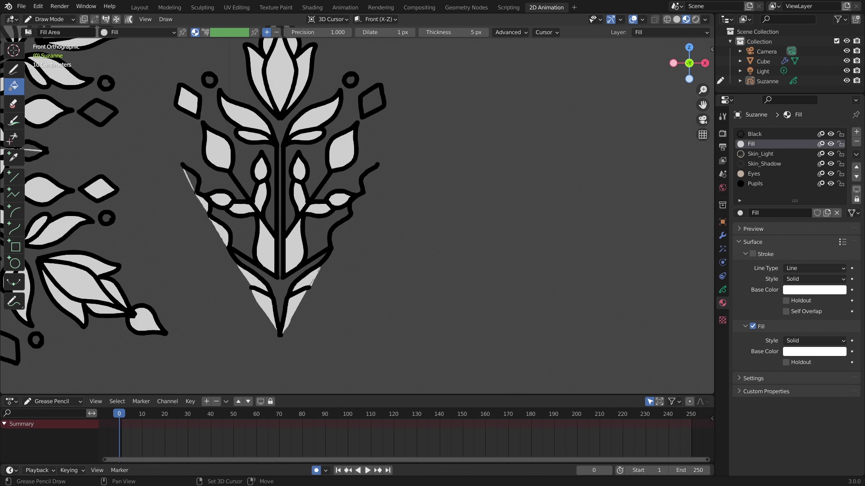
scroll(369, 122, "down", 1)
scroll(226, 103, "up", 1)
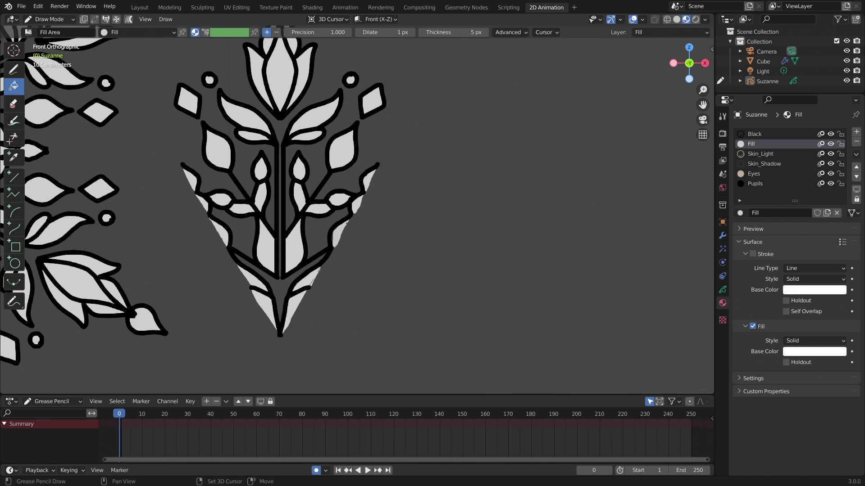
scroll(346, 223, "down", 5)
key("ctrl+s")
scroll(346, 224, "down", 5)
middle_click_drag(346, 224, 361, 215)
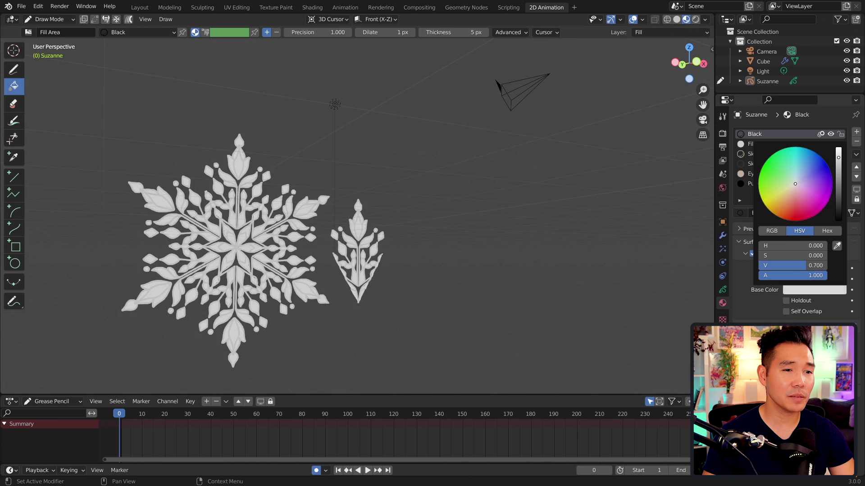
Step: Change the Black material's stroke base color to blue with hue 0.599, saturation 0.874 and value 0.515
left_click_drag(793, 256, 811, 255)
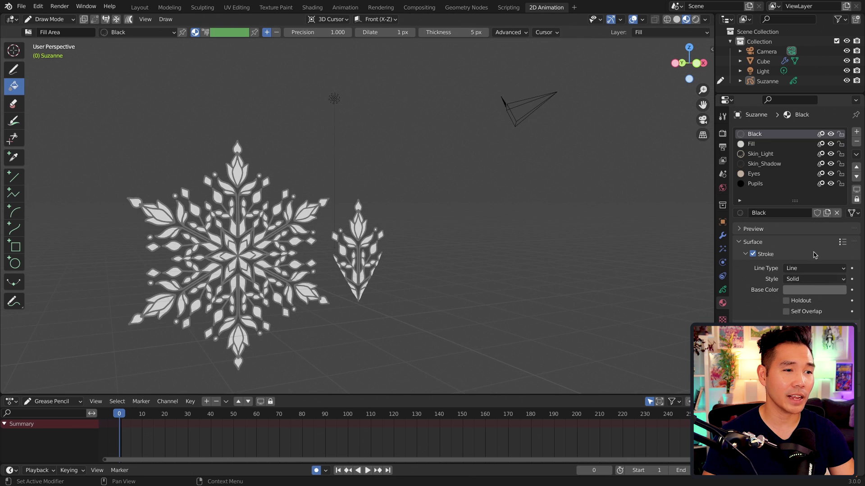
left_click(801, 292)
left_click_drag(805, 164, 838, 153)
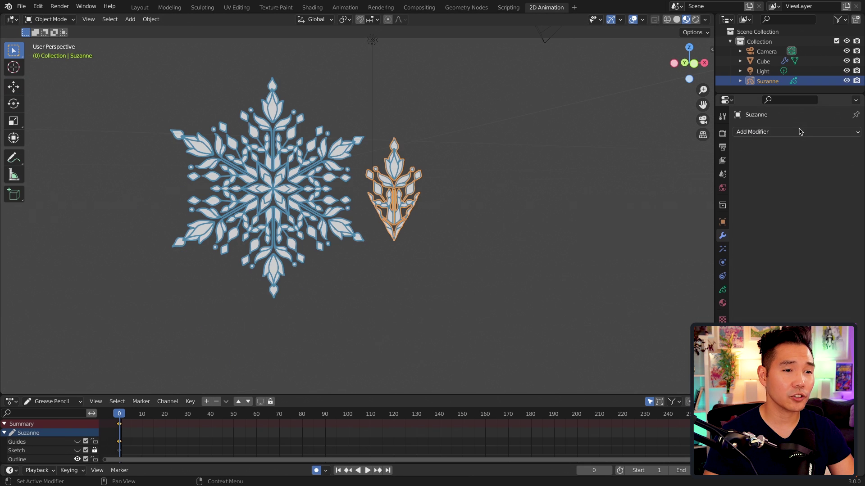
Step: Add a Noise modifier to the grease pencil motif and set its Length modifier's start to 0.18
left_click(796, 131)
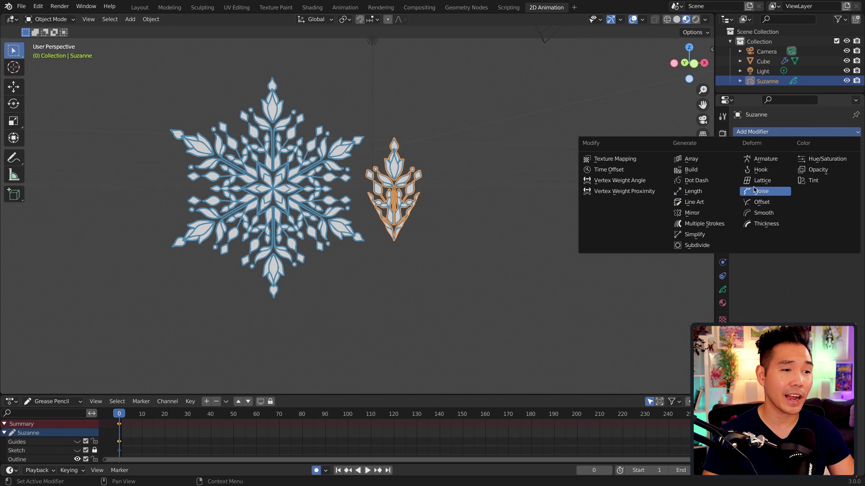
left_click(761, 191)
left_click(477, 153)
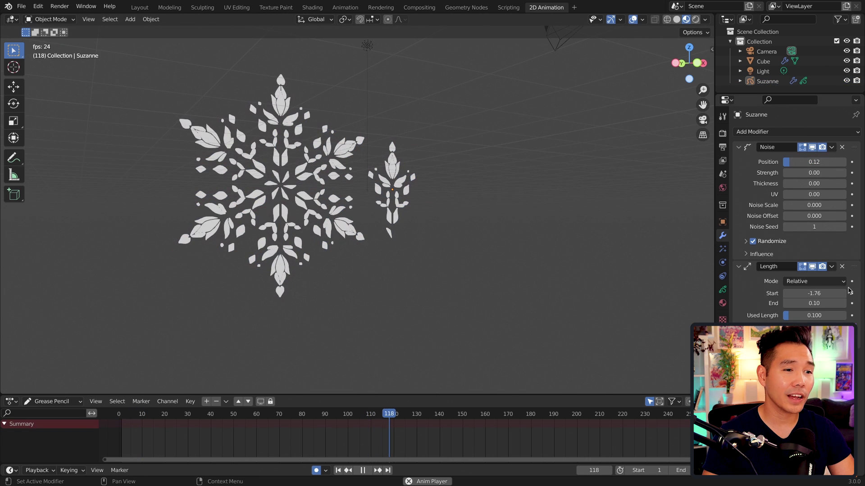
key("space")
left_click_drag(797, 293, 842, 293)
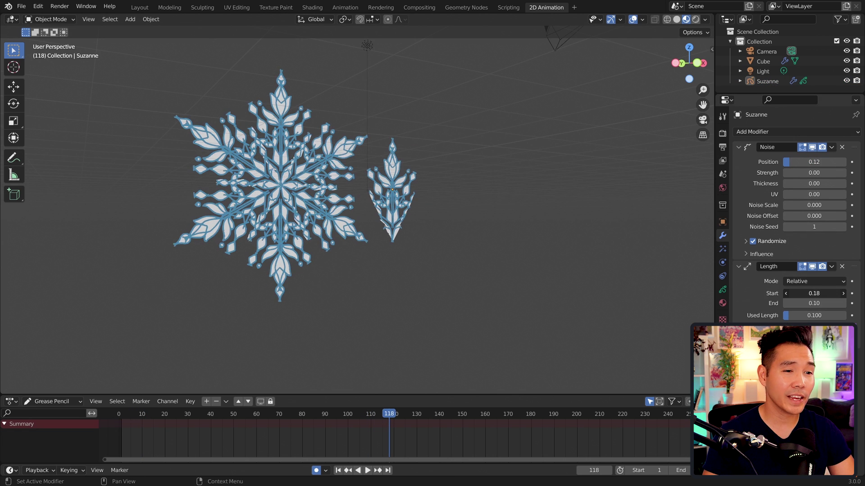
Step: Try a Rim visual effect on the motif during playback, and remove the effect
left_click(722, 249)
left_click(758, 132)
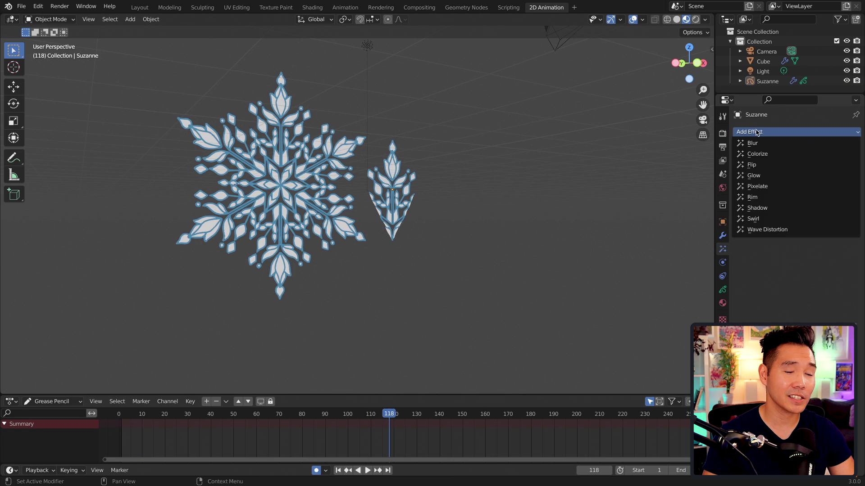
left_click(761, 197)
key("space")
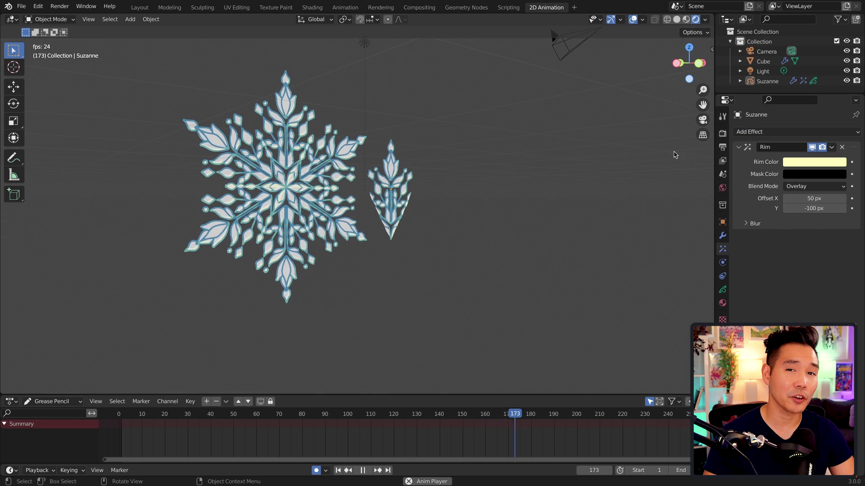
key("space")
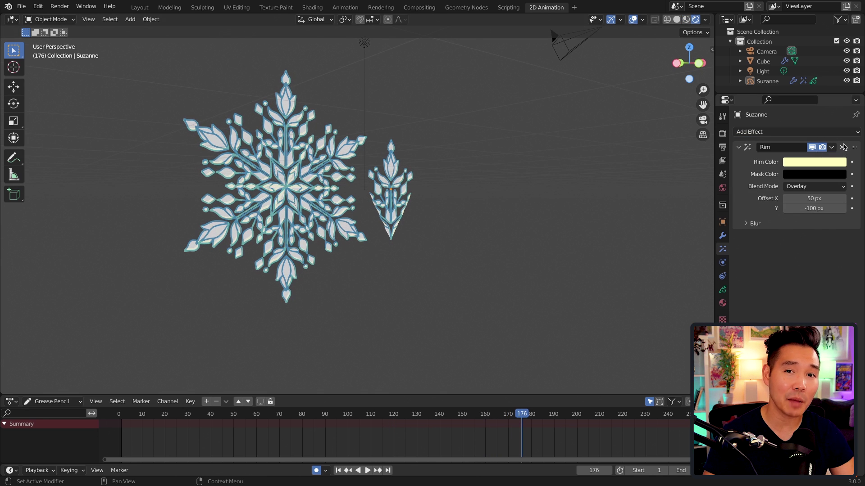
left_click(843, 147)
Step: Open the snowflake's node tree in the Geometry Nodes workspace, try a different Y rotation on the Transform node, and undo it
middle_click_drag(473, 226, 454, 223)
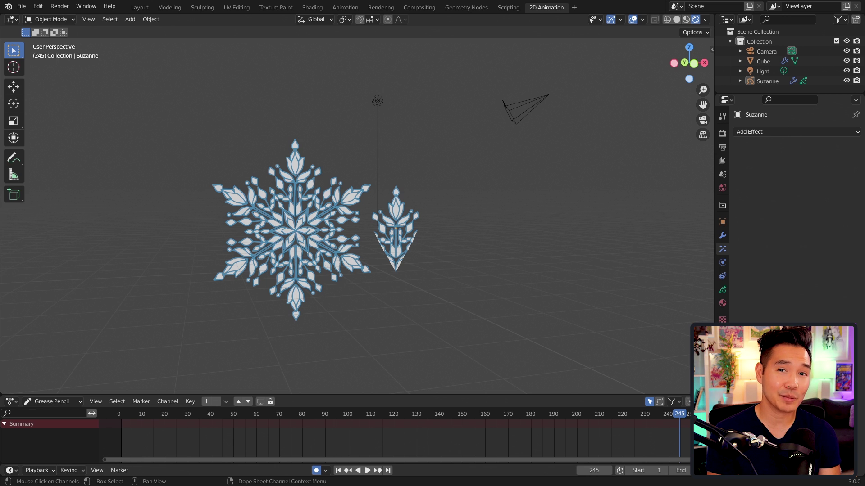
left_click(474, 8)
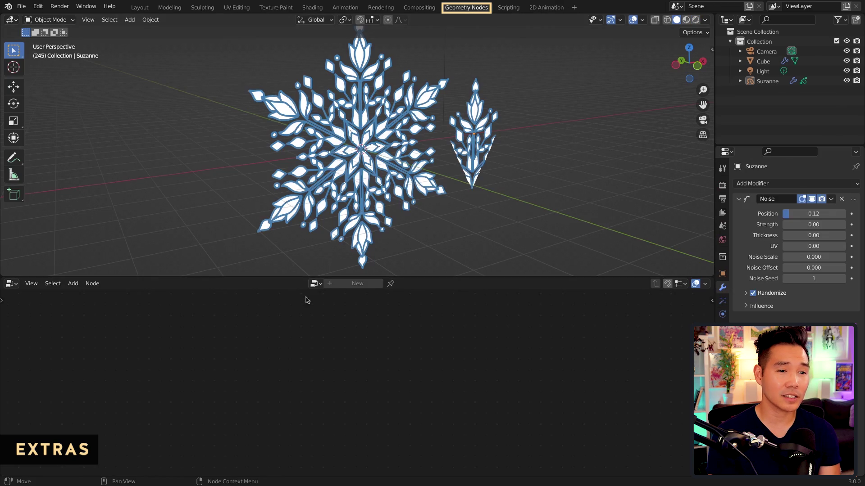
left_click(376, 189)
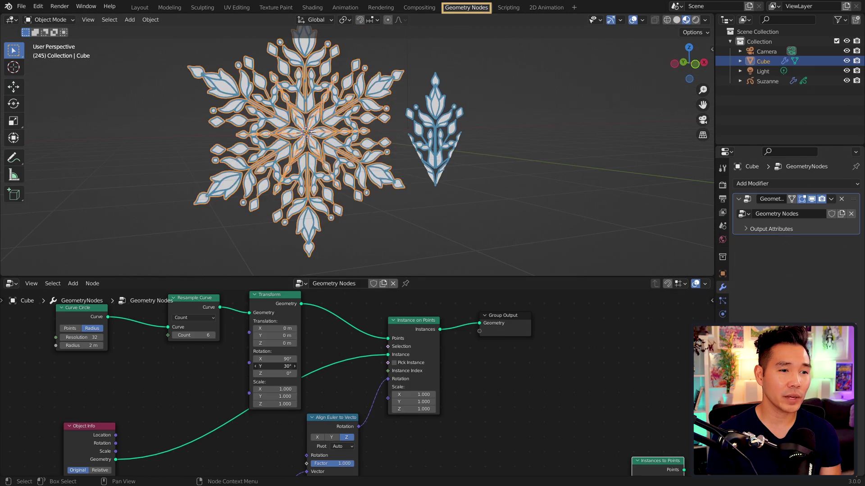
mouse_move(288, 366)
left_mouse_down()
mouse_move(252, 366)
mouse_move(297, 359)
left_mouse_up()
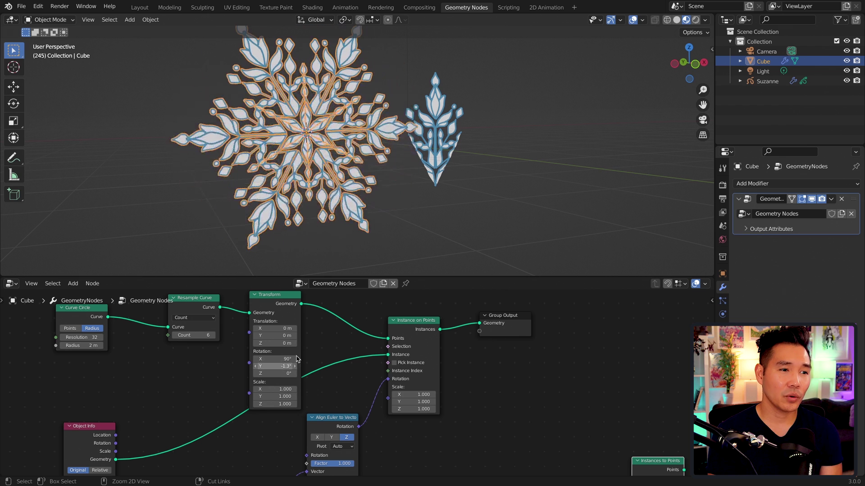
key("ctrl+z")
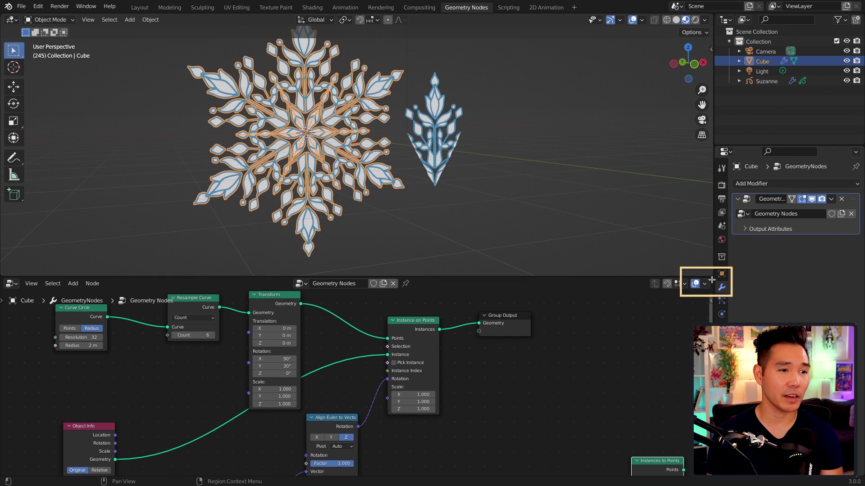
Step: Split the node editor area in two and turn the new area into a Timeline
left_click_drag(709, 278, 471, 316)
left_click(483, 283)
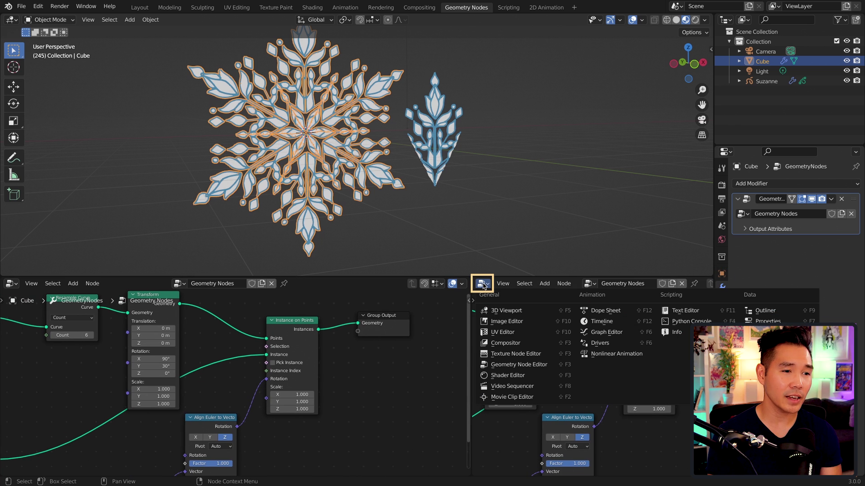
left_click(606, 321)
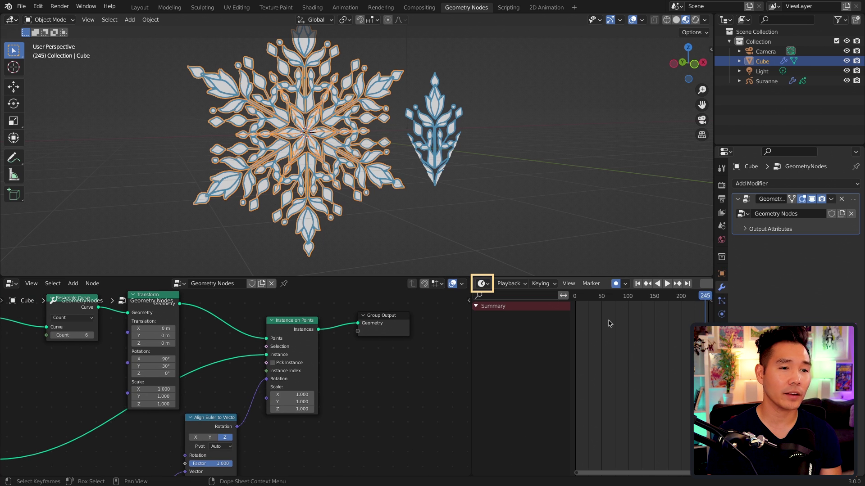
Step: Keyframe the Transform node's rotation, set Y to 200° at frame 100, and play back the spin
key("i")
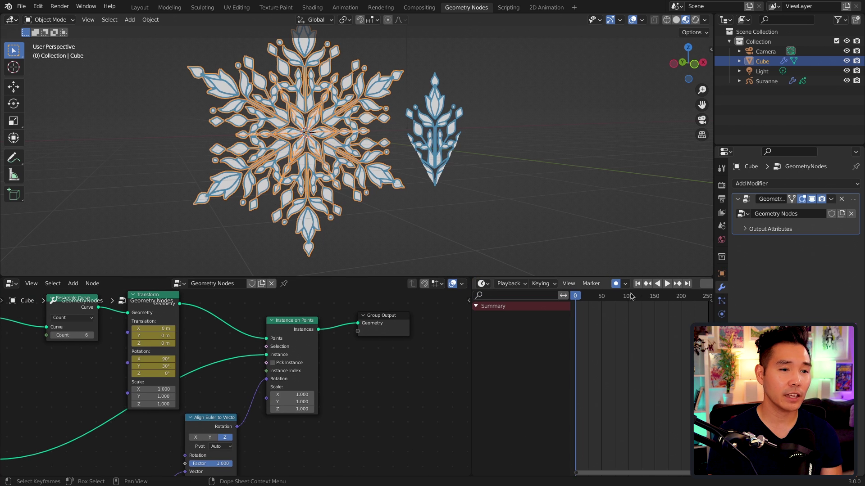
left_click_drag(631, 297, 628, 299)
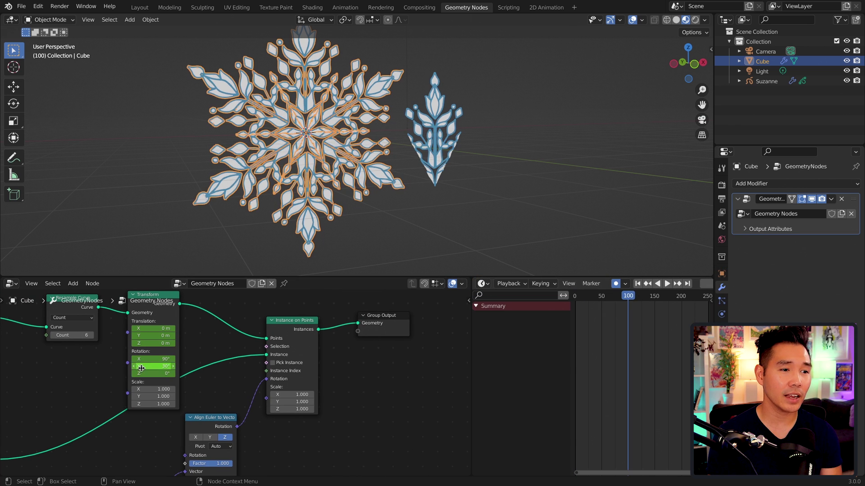
left_click_drag(143, 366, 165, 366)
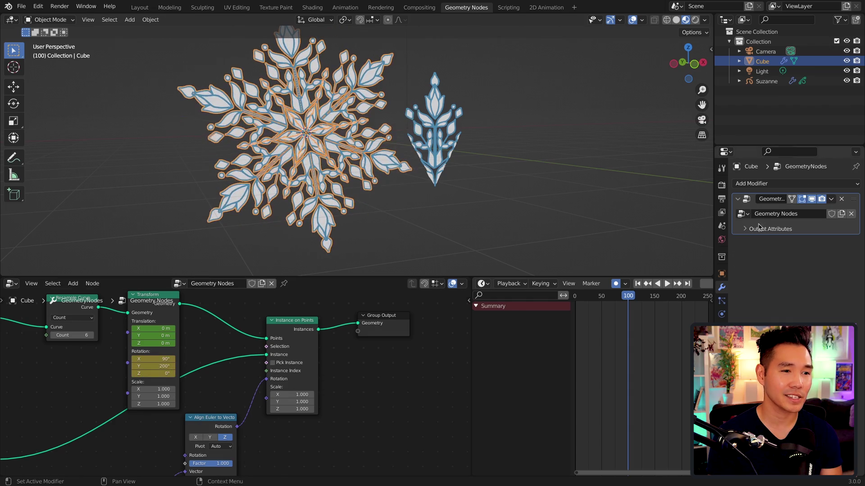
key("space")
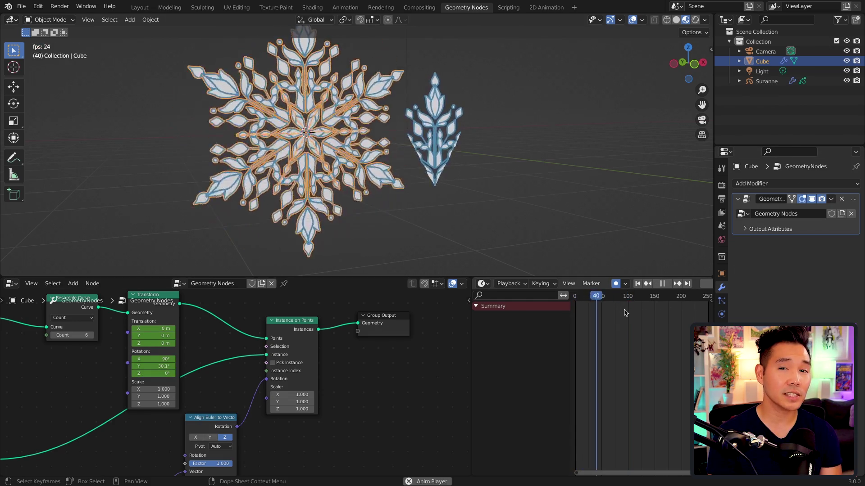
key("Escape")
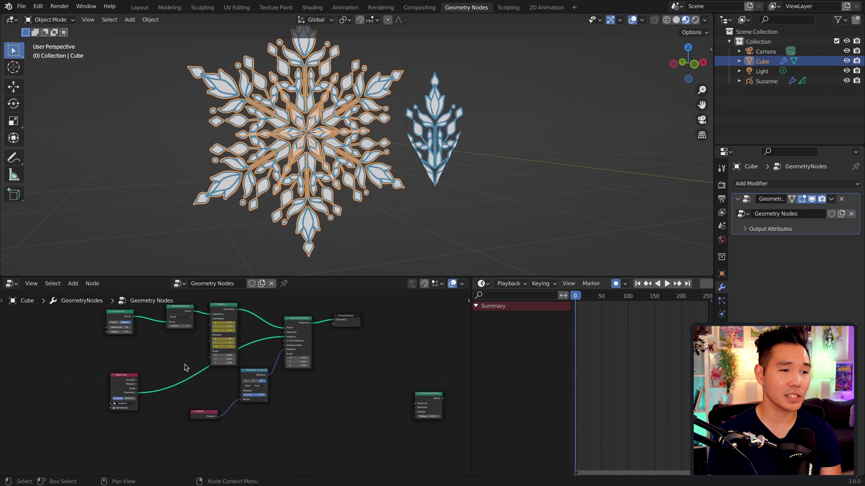
Step: Insert a Rotate Instances node between Object Info and Instance on Points, and adjust its rotation
key("shift+a")
left_click(177, 272)
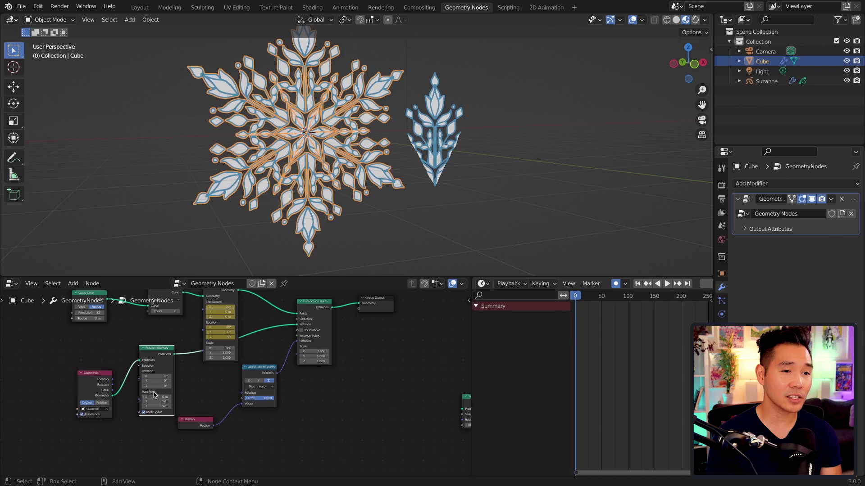
mouse_move(156, 380)
left_mouse_down()
mouse_move(169, 380)
mouse_move(149, 379)
mouse_move(180, 375)
mouse_move(159, 376)
left_mouse_up()
mouse_move(158, 386)
left_mouse_down()
mouse_move(133, 386)
mouse_move(145, 386)
left_mouse_up()
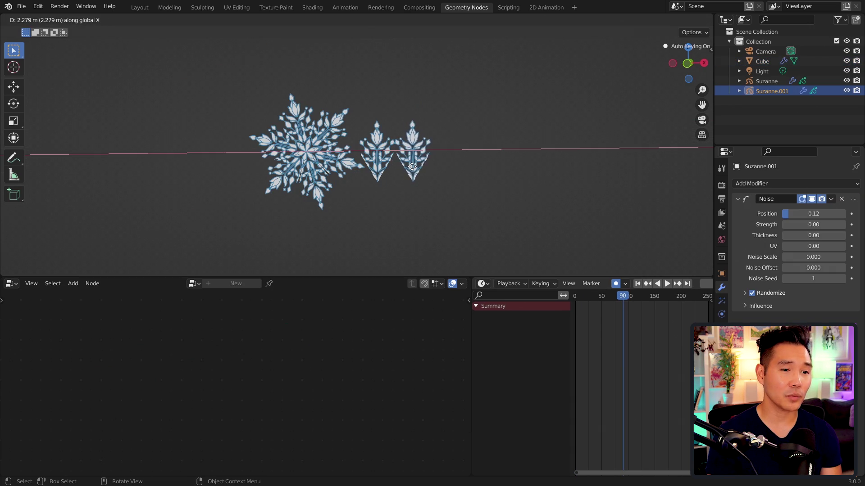
Step: Place the duplicated motif beside the original along X, and scale its strokes shorter along Z and wider along X
left_click(424, 169)
key("Tab")
key("s")
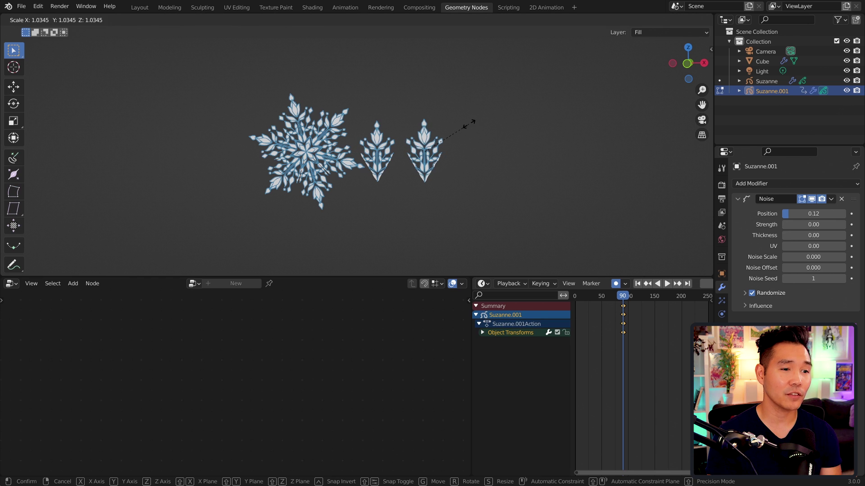
key("z")
key("x")
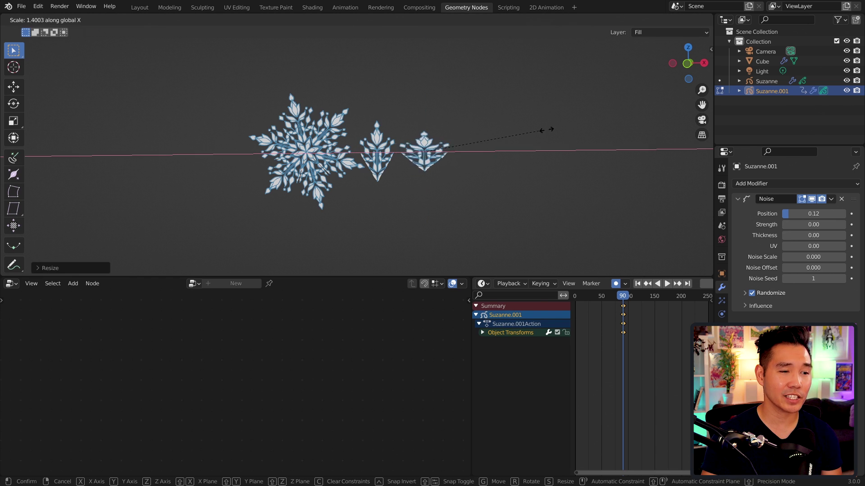
key("Escape")
Step: Save the file and return the duplicated motif to Object Mode
key("ctrl+s")
key("ctrl+Tab")
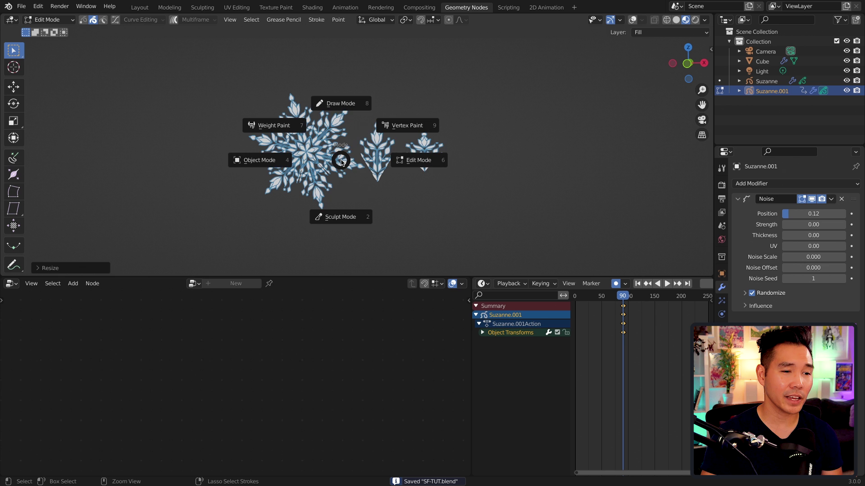
left_click(323, 160)
Step: Duplicate the Object Info and Rotate Instances nodes together, placing the copies below the originals
left_click_drag(120, 311, 249, 343)
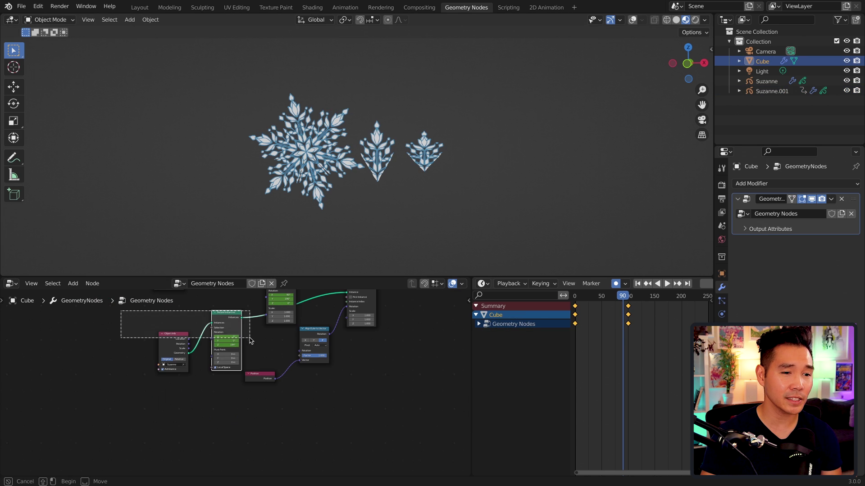
key("shift+d")
left_click(232, 411)
Step: Insert a Join Geometry node after the first Rotate Instances node and connect the duplicated Rotate Instances output to it
key("shift+a")
type("join")
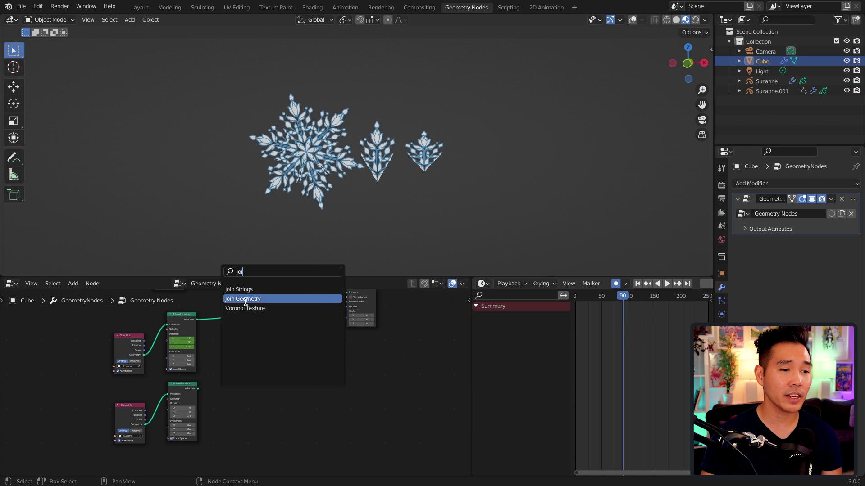
key("Return")
left_click(250, 338)
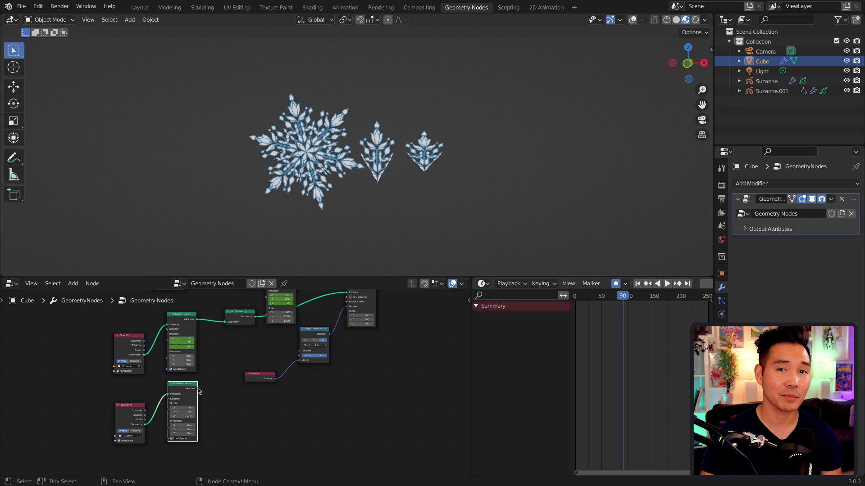
left_click_drag(198, 388, 225, 322)
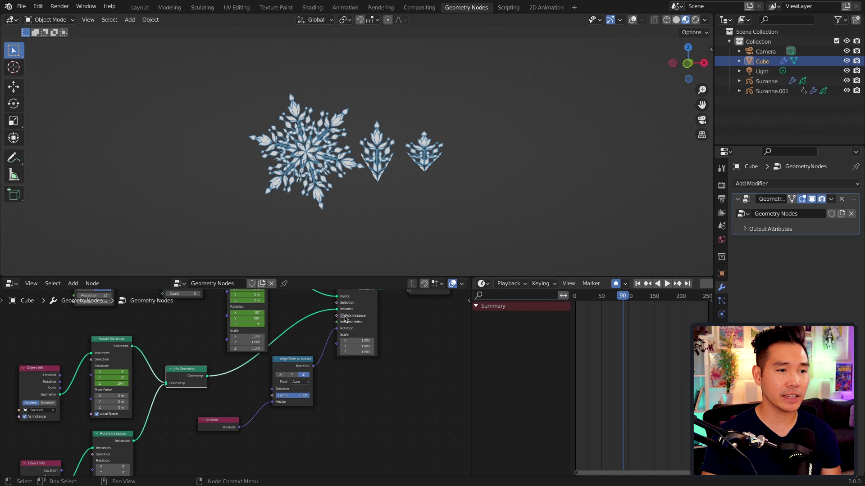
Step: Enable Pick Instance on the Instance on Points node and set the second Object Info node's object to Suzanne.001
middle_click_drag(172, 411, 297, 325)
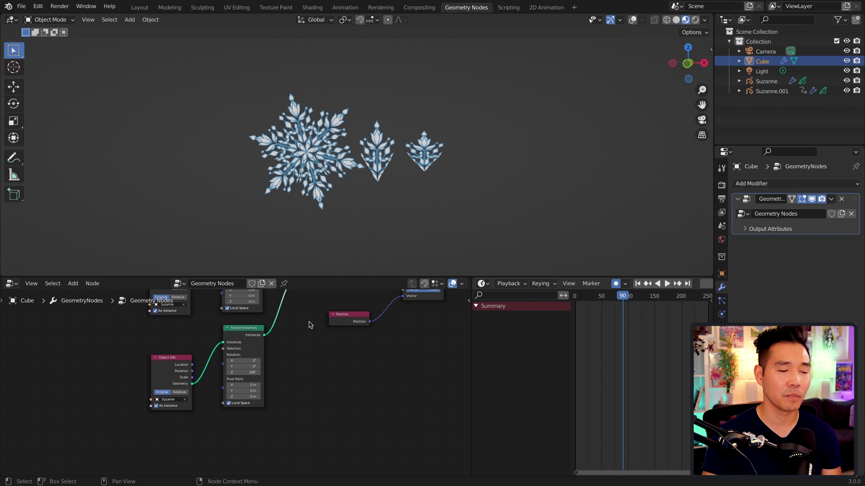
left_click(169, 399)
left_click(178, 430)
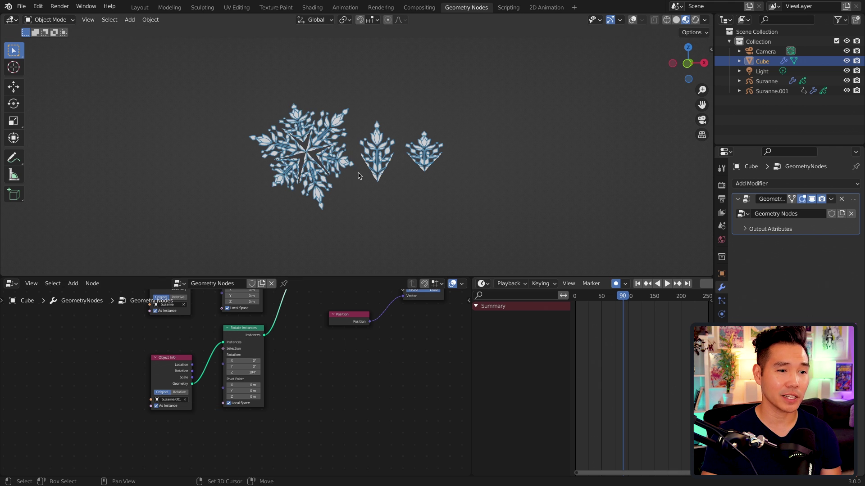
scroll(359, 176, "up", 4)
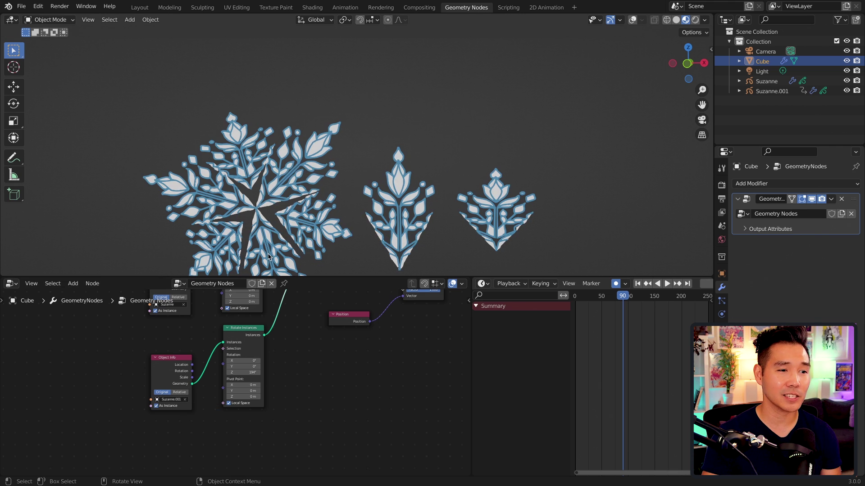
left_click(503, 199)
key("Tab")
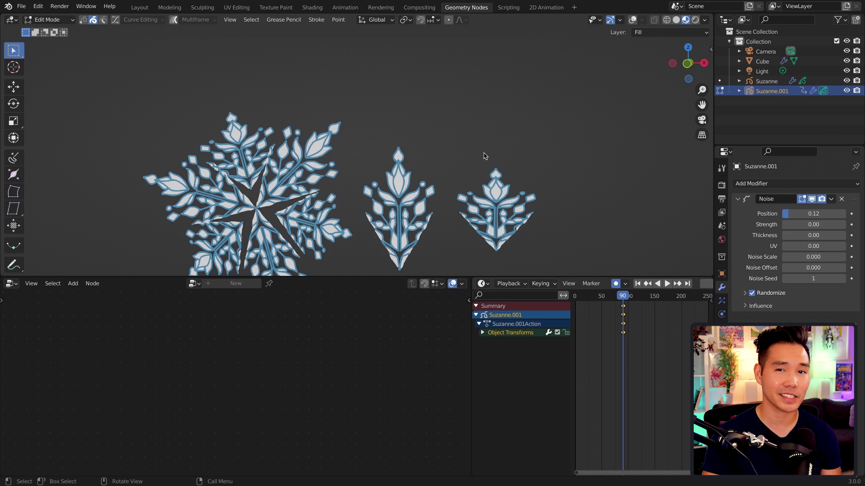
key("Tab")
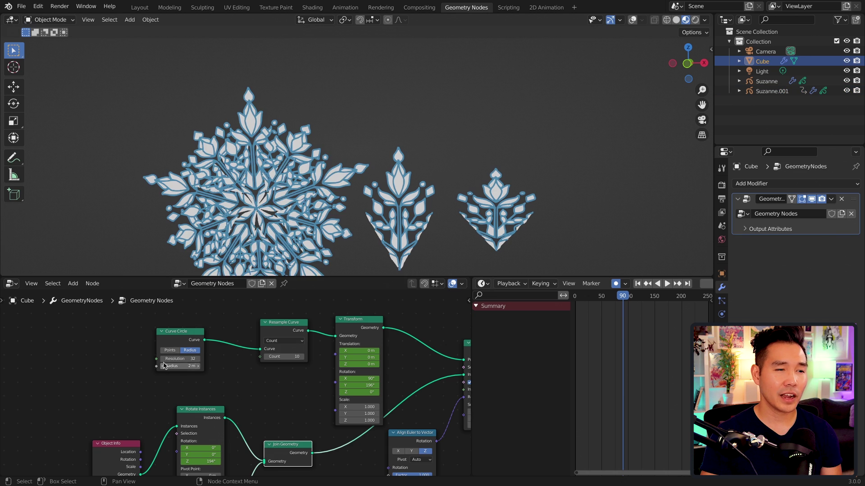
mouse_move(179, 366)
left_mouse_down()
mouse_move(203, 366)
mouse_move(185, 366)
mouse_move(194, 365)
left_mouse_up()
Step: Select the snowflake and scrub through its animation around frame 50 to examine the rotating arms
scroll(325, 255, "down", 3)
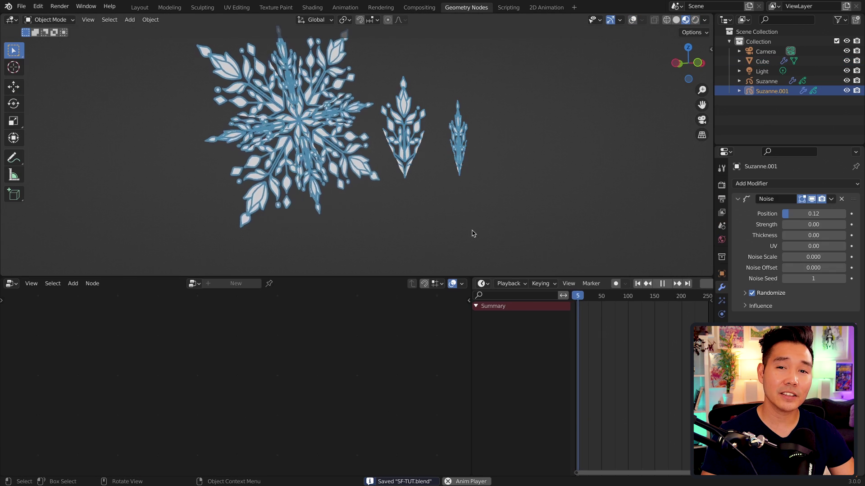
left_click(344, 182)
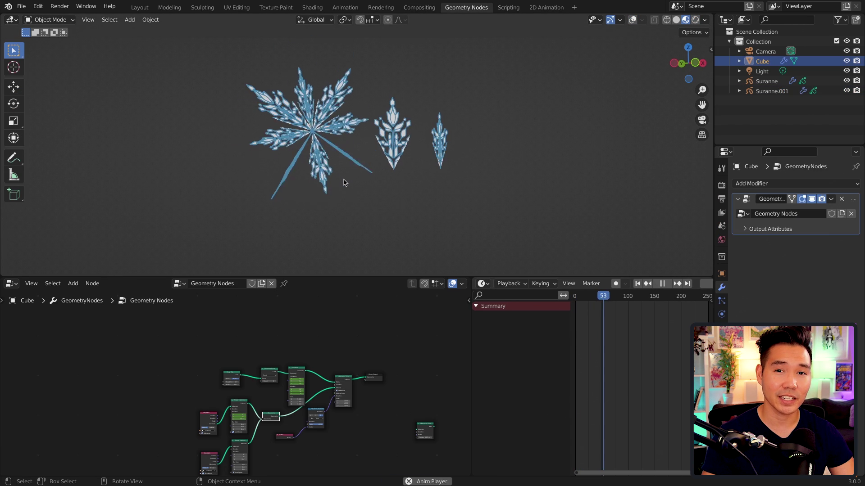
mouse_move(608, 305)
left_mouse_down()
mouse_move(593, 305)
mouse_move(618, 309)
left_mouse_up()
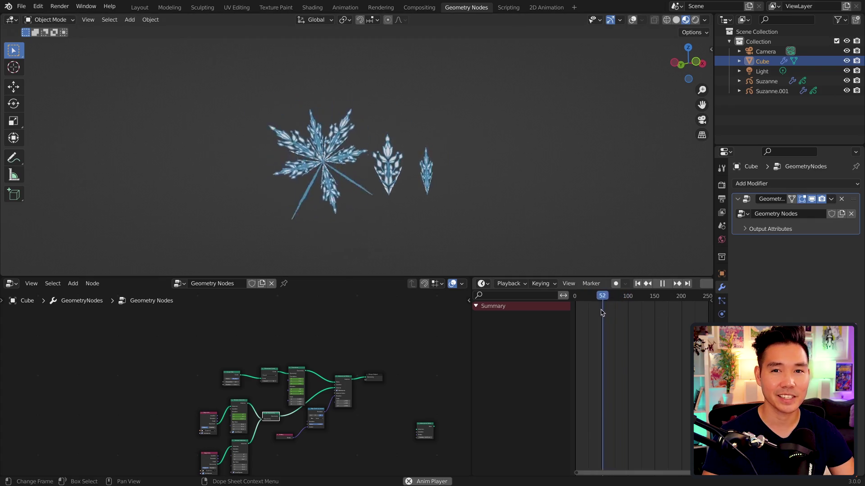